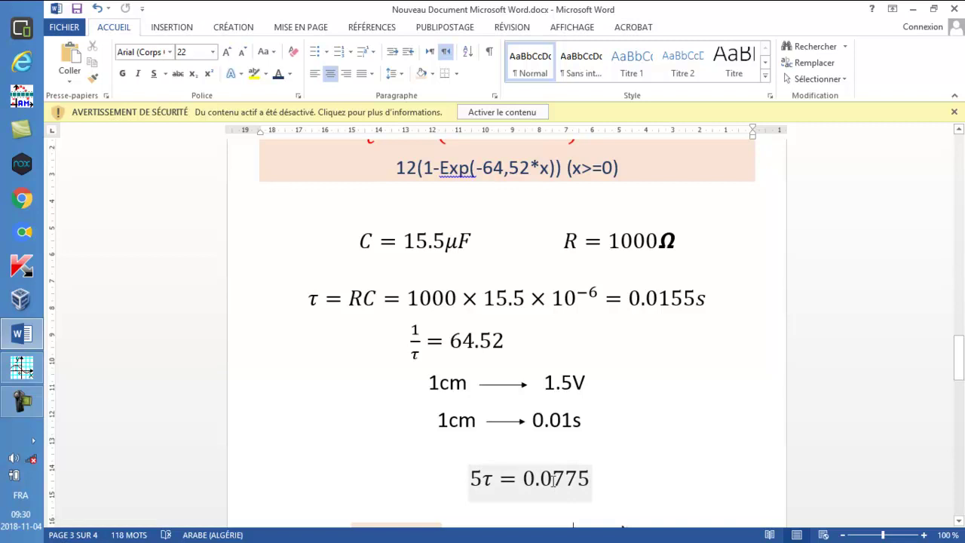
# Switch to Sine qua non and give the X axis a graduation unit of 0,01, a distance of 12 cm from the drawing's upper edge and the name t(s)
pyautogui.click(577, 450)
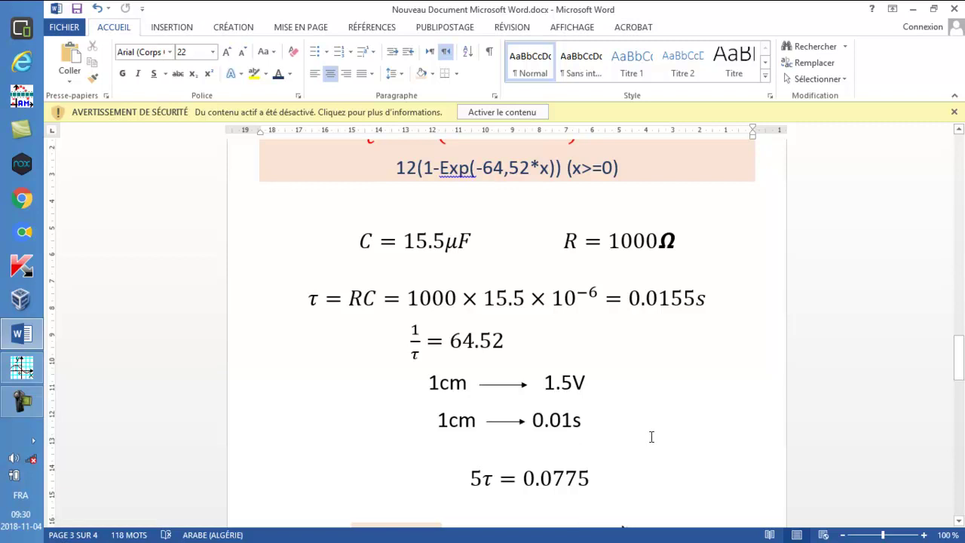
pyautogui.click(21, 368)
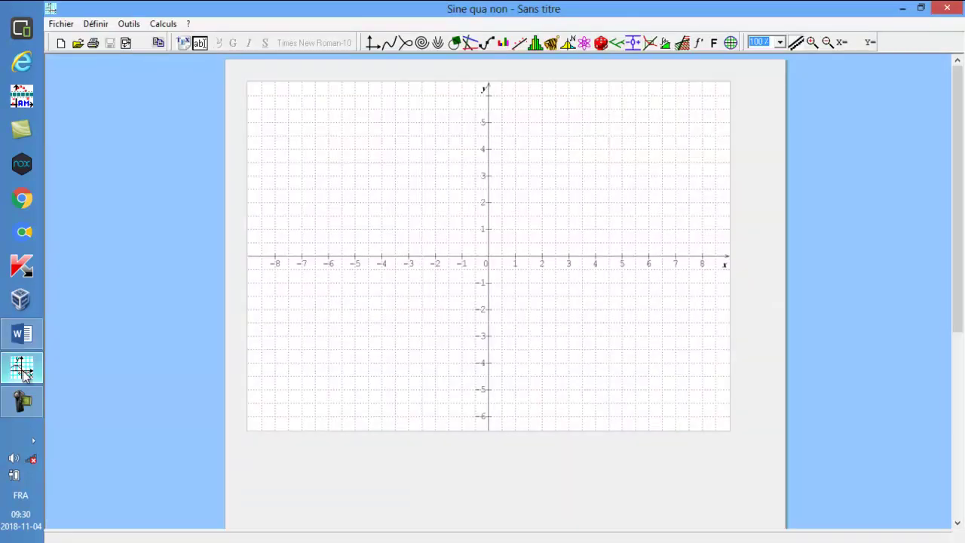
pyautogui.click(373, 46)
pyautogui.moveTo(540, 109); pyautogui.dragTo(414, 95)
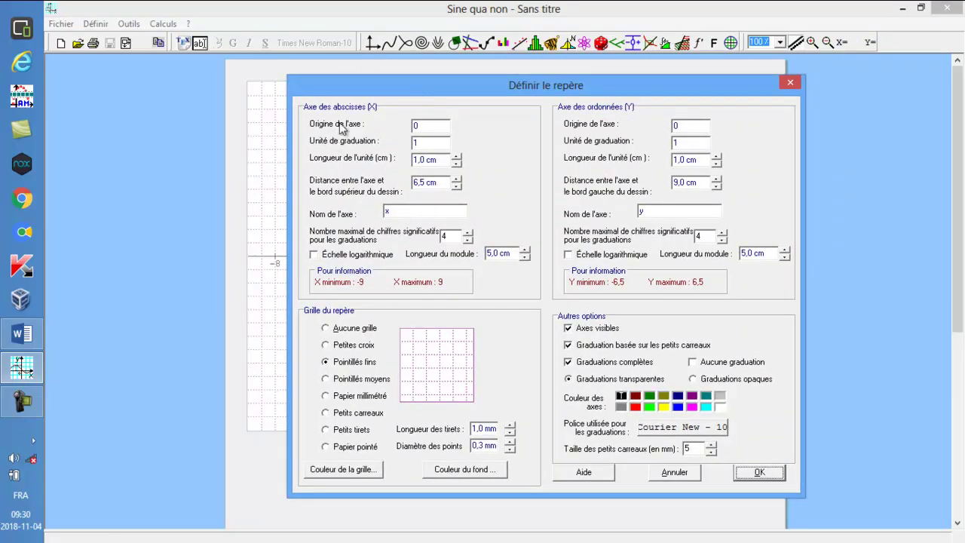
pyautogui.doubleClick(419, 142)
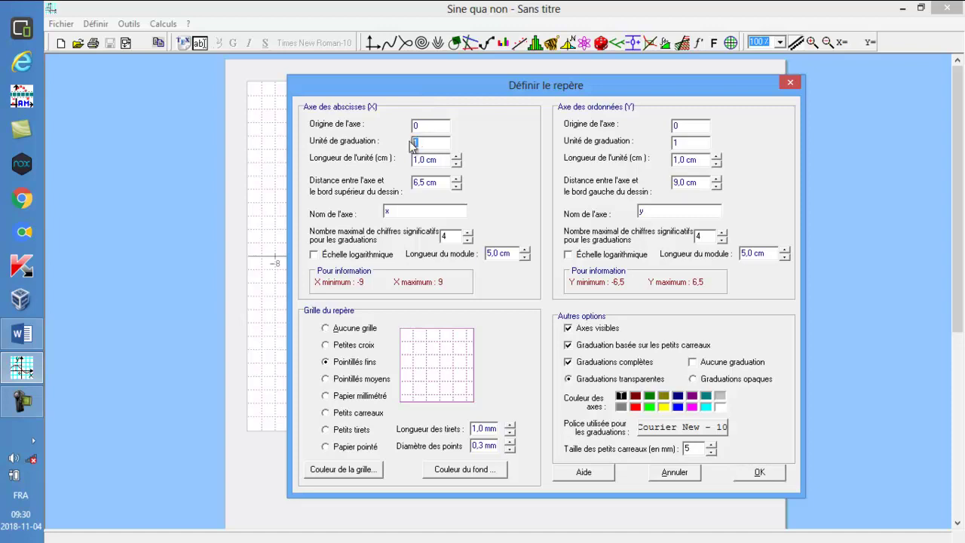
pyautogui.write('0,01')
pyautogui.click(425, 181)
pyautogui.moveTo(425, 182); pyautogui.dragTo(413, 183)
pyautogui.write('12')
pyautogui.doubleClick(387, 212)
pyautogui.write('t(s)')
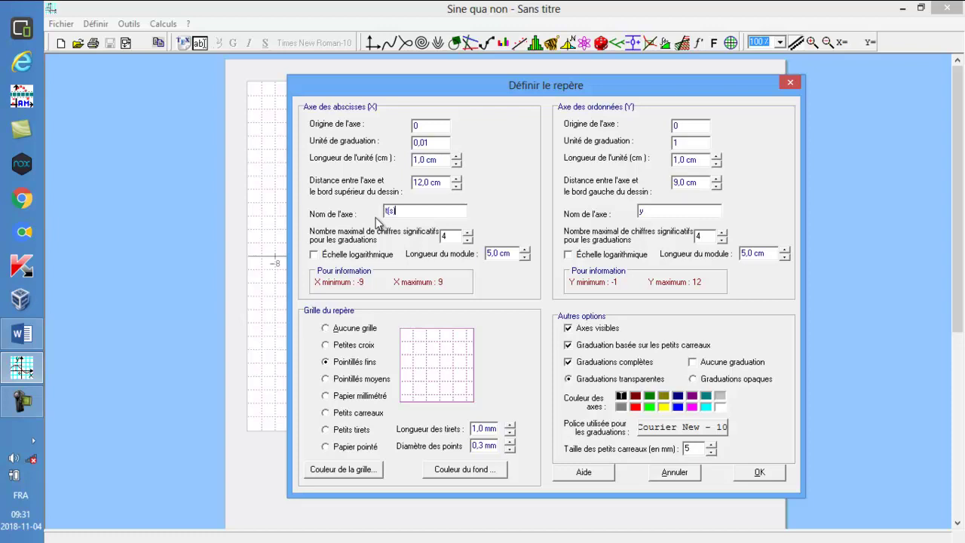
# Set the Y axis graduation unit to 1,5 and its distance from the drawing's left edge to 1 cm
pyautogui.click(681, 143)
pyautogui.write(',5')
pyautogui.moveTo(683, 178); pyautogui.dragTo(673, 181)
pyautogui.write('1')
# Name the Y axis Uc(V) and apply the coordinate system settings
pyautogui.click(652, 213)
pyautogui.press('BackSpace')
pyautogui.write('U')
pyautogui.write('c')
pyautogui.write('(')
pyautogui.write('t')
pyautogui.press('BackSpace')
pyautogui.write('V')
pyautogui.write('a')
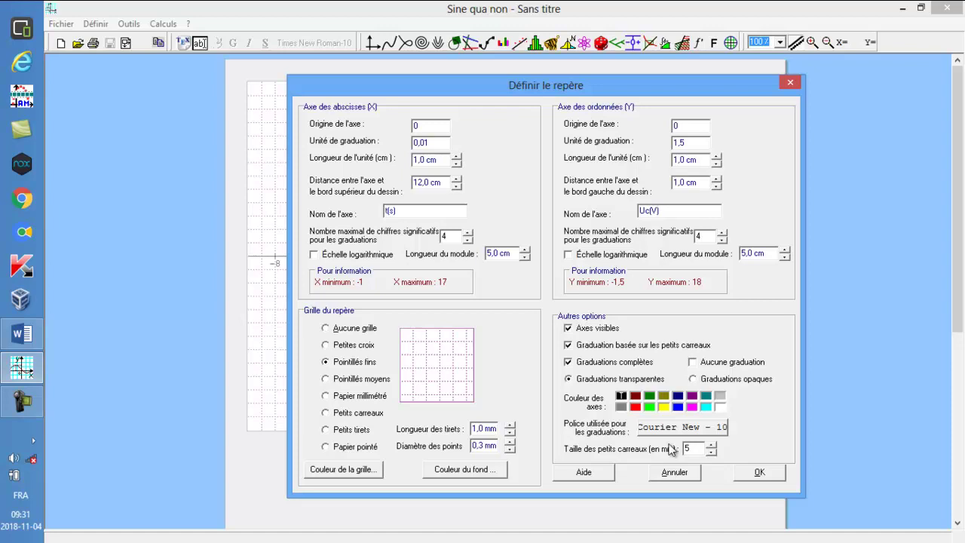
pyautogui.click(754, 473)
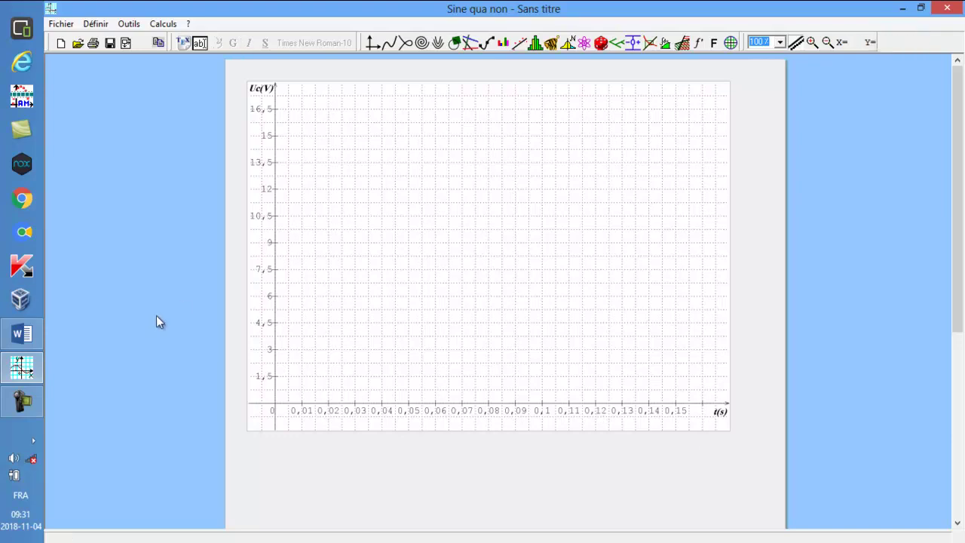
# Look up the Uc formula in Word, return to Sine qua non and enter 12(1-Exp(-64,52*x) (x>=0) as function f1
pyautogui.click(18, 377)
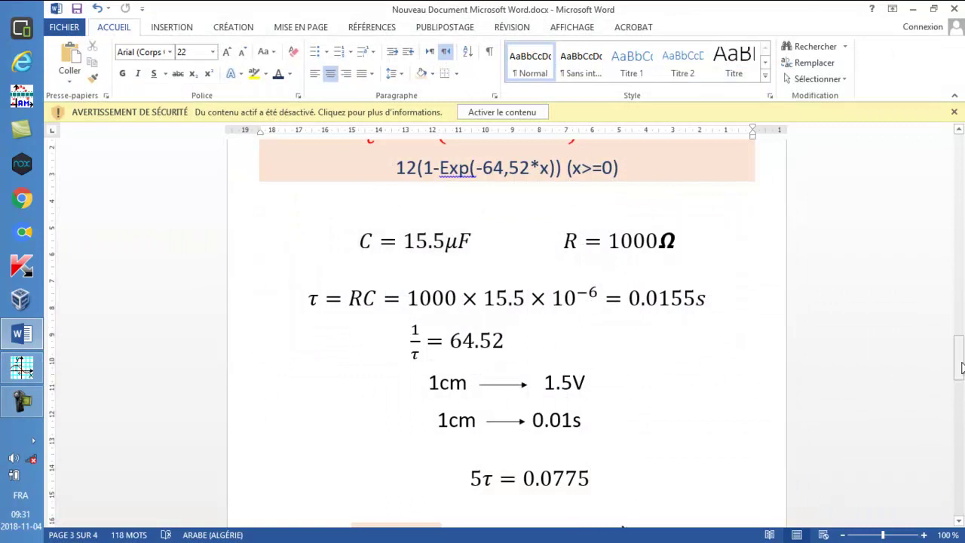
pyautogui.moveTo(962, 367); pyautogui.dragTo(962, 361)
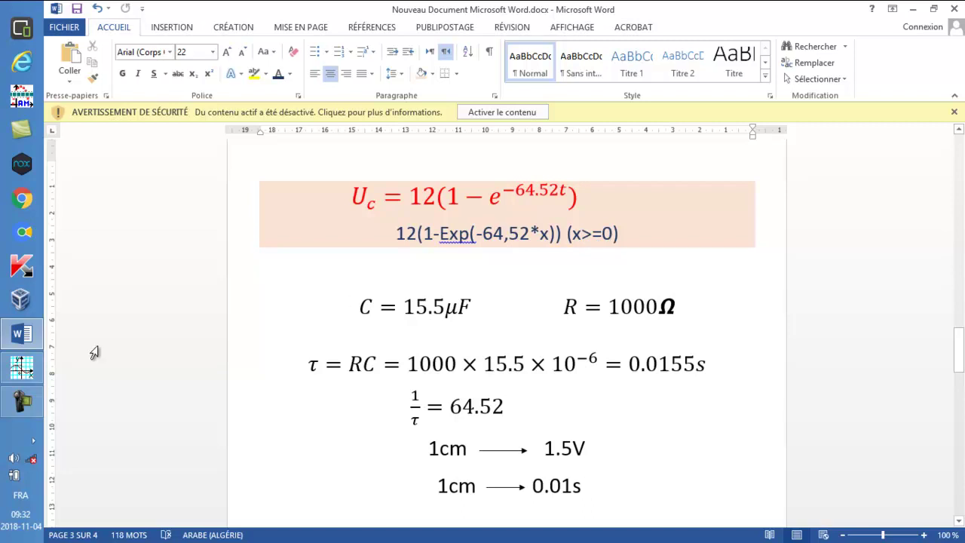
pyautogui.click(30, 368)
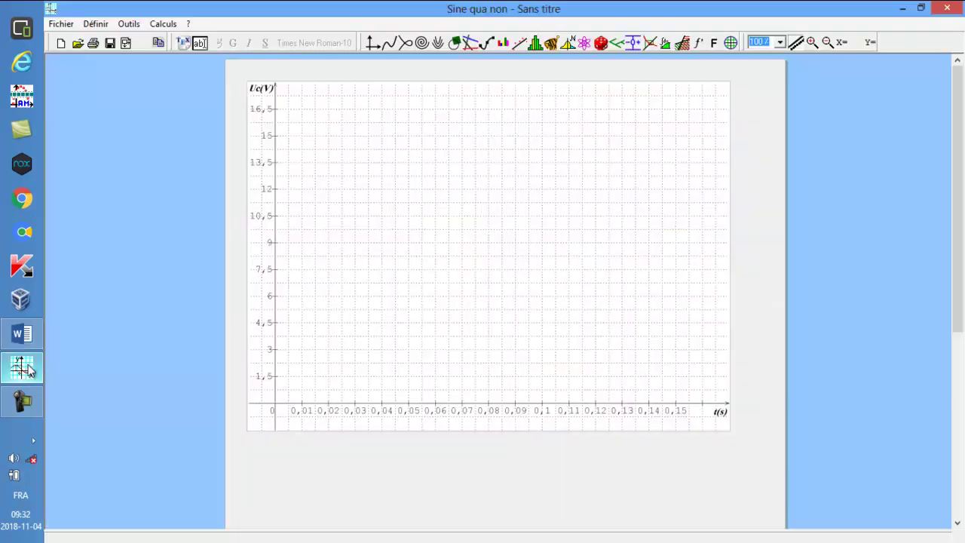
pyautogui.click(387, 47)
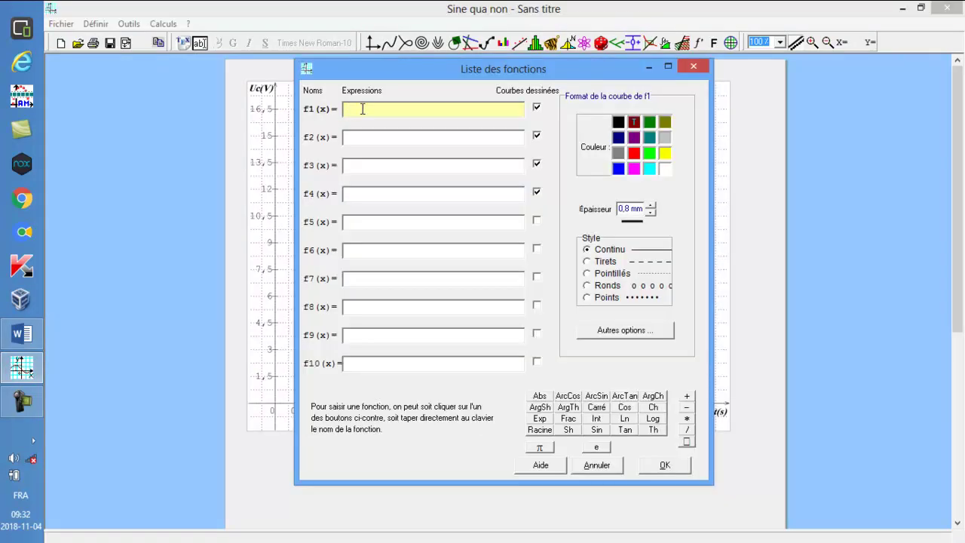
pyautogui.write('12 (1-')
pyautogui.click(542, 420)
pyautogui.write('(-64')
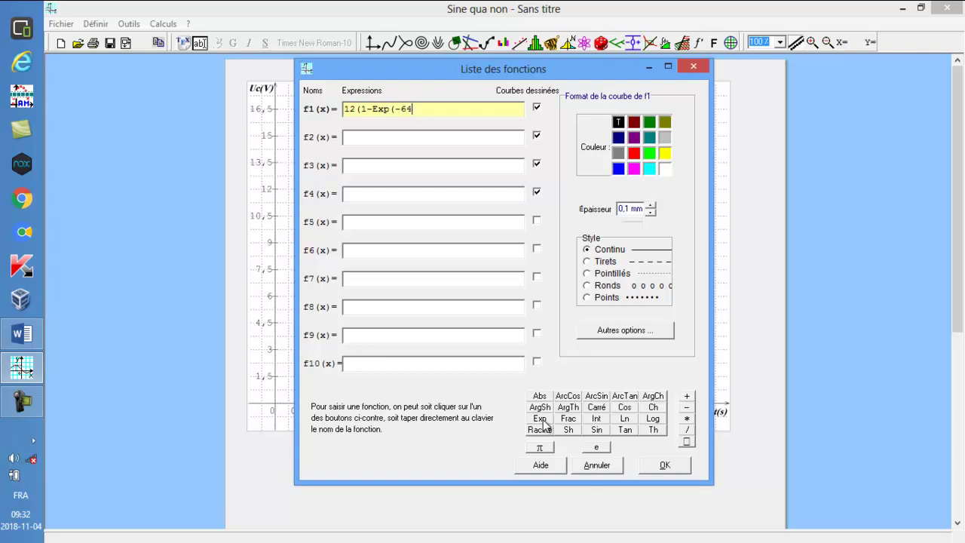
pyautogui.write(',')
pyautogui.write('52')
pyautogui.write('*')
pyautogui.write('x')
pyautogui.write('à')
pyautogui.press('BackSpace')
pyautogui.write(') (x>=0)')
# Format the f1 curve as dark blue and 0,8 mm thick, and try to apply the function list
pyautogui.click(652, 205)
pyautogui.click(652, 205)
pyautogui.click(652, 205)
pyautogui.click(652, 205)
pyautogui.click(652, 205)
pyautogui.click(652, 205)
pyautogui.click(652, 205)
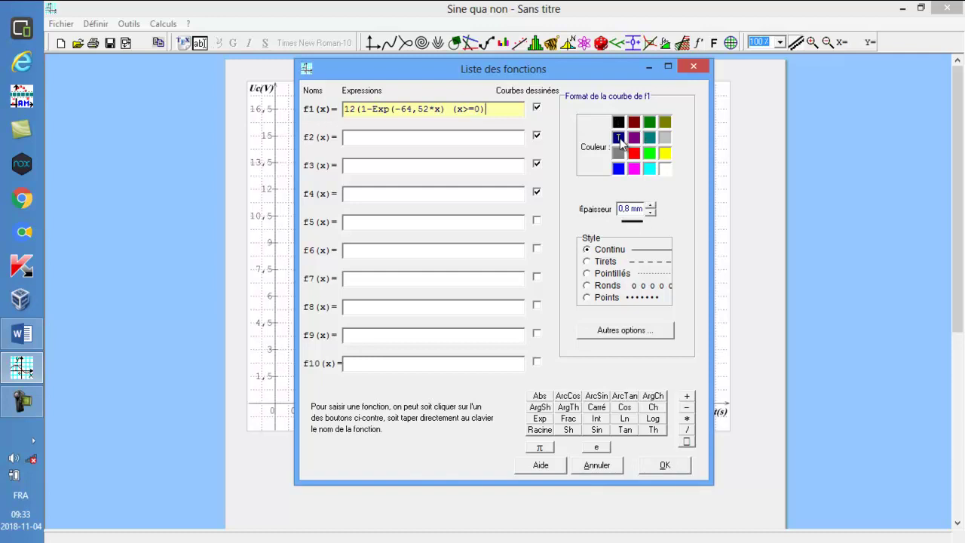
pyautogui.click(655, 466)
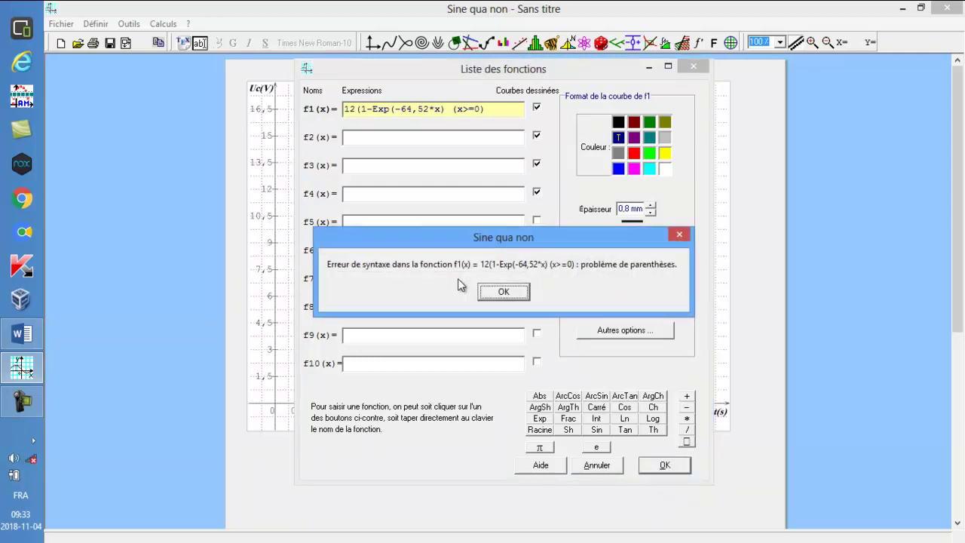
pyautogui.click(684, 233)
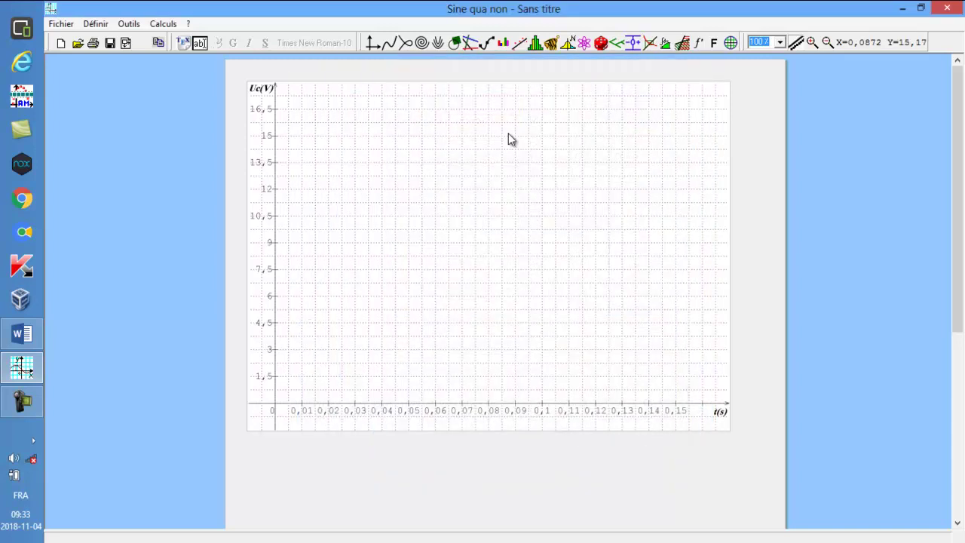
# Add the missing closing parenthesis so f1 reads 12(1-Exp(-64,52*x)) (x>=0), and plot the curve
pyautogui.click(388, 48)
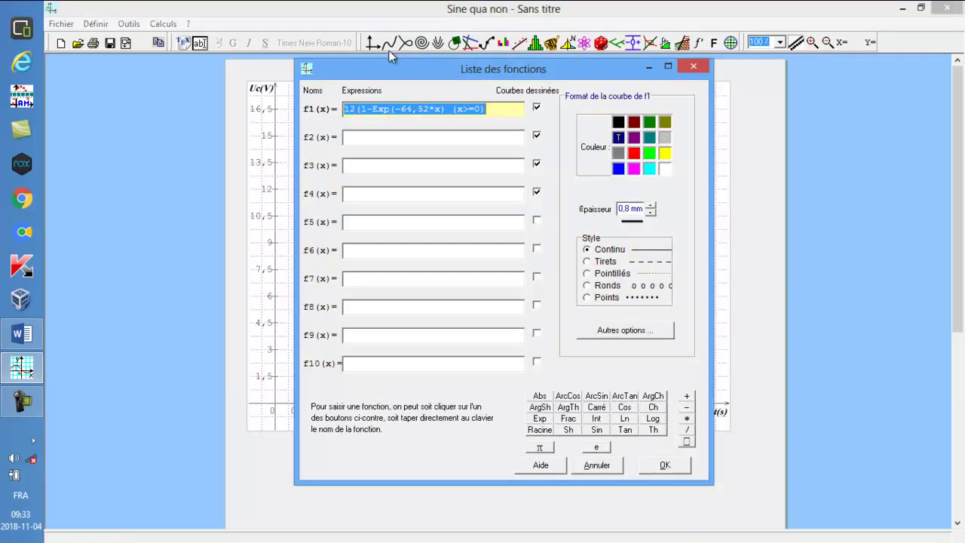
pyautogui.click(446, 109)
pyautogui.write(')')
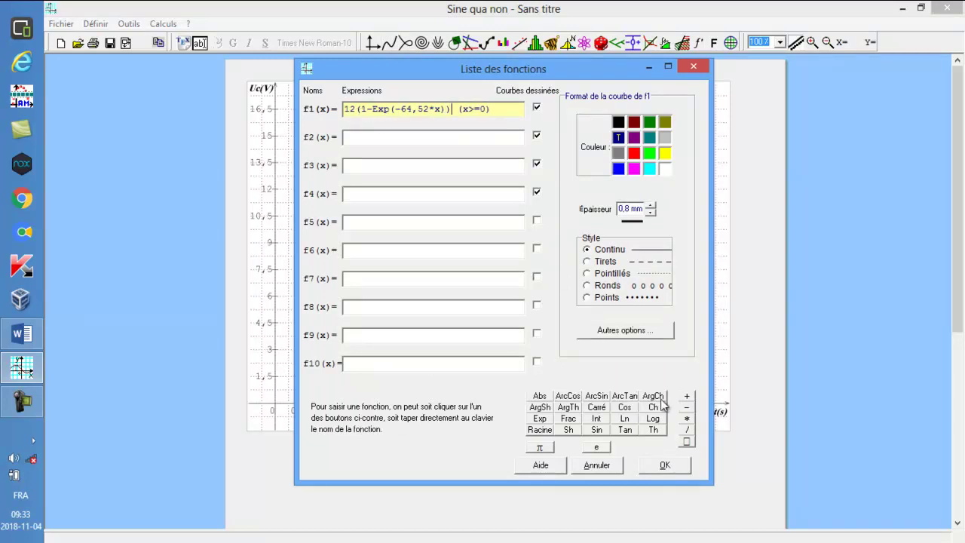
pyautogui.click(656, 468)
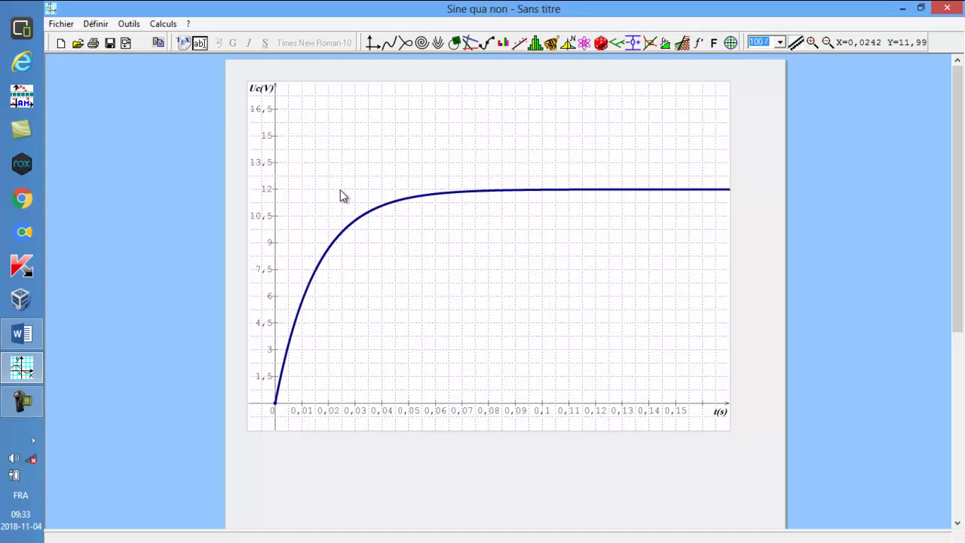
# Enter 12 (x>=0) as function f2 in the function list
pyautogui.click(388, 43)
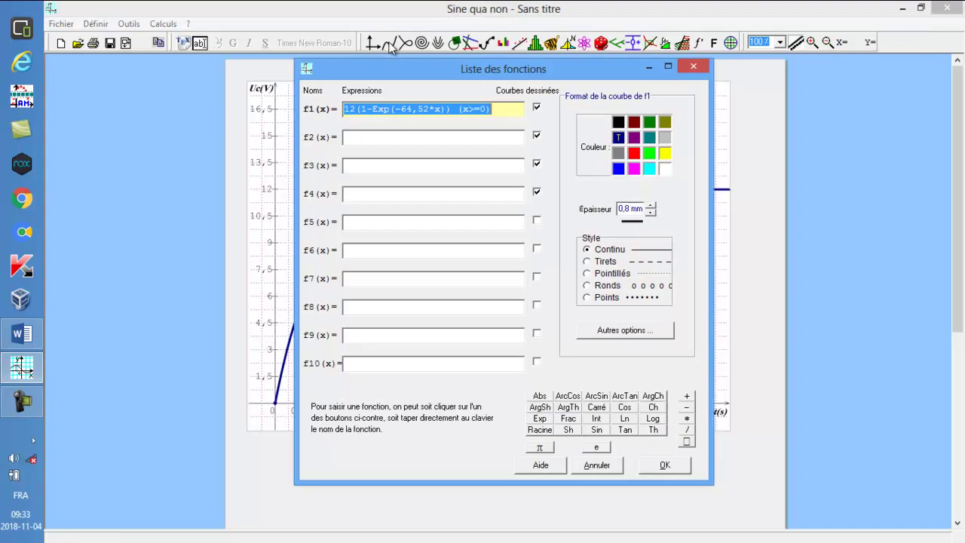
pyautogui.click(362, 138)
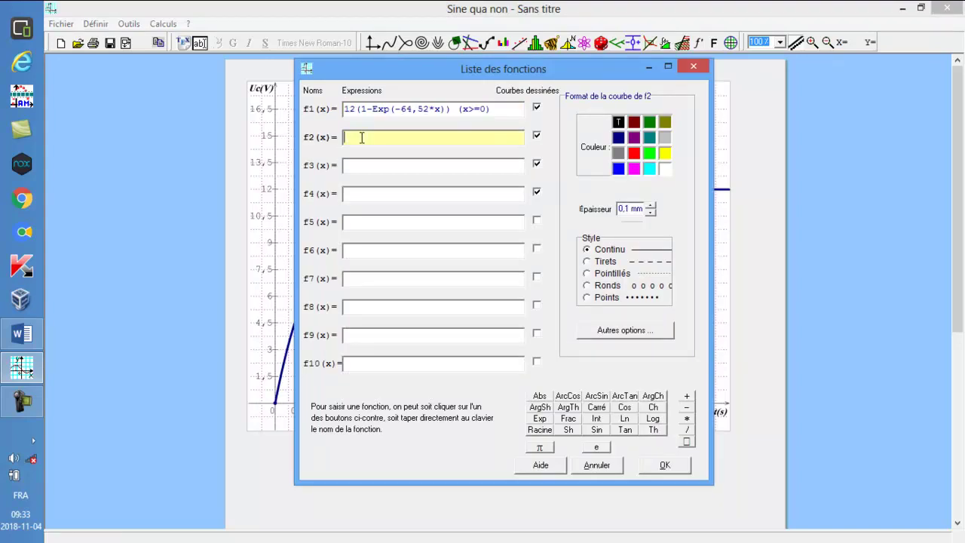
pyautogui.write('12 (')
# Format the f2 line as teal, 0,8 mm thick and dashed (Tirets), and plot it
pyautogui.click(649, 138)
pyautogui.click(651, 205)
pyautogui.click(650, 205)
pyautogui.click(651, 205)
pyautogui.click(651, 205)
pyautogui.click(651, 205)
pyautogui.click(650, 205)
pyautogui.click(650, 205)
pyautogui.click(588, 262)
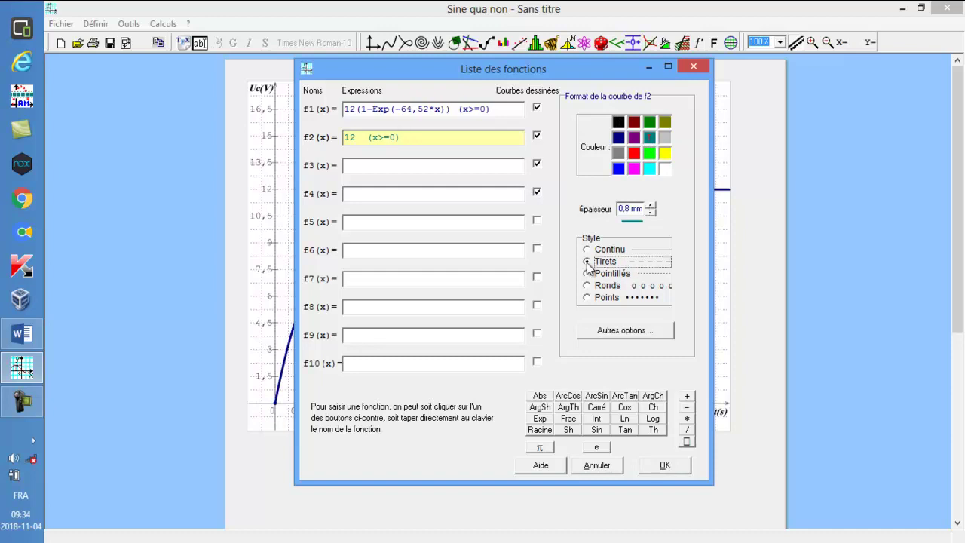
pyautogui.click(662, 465)
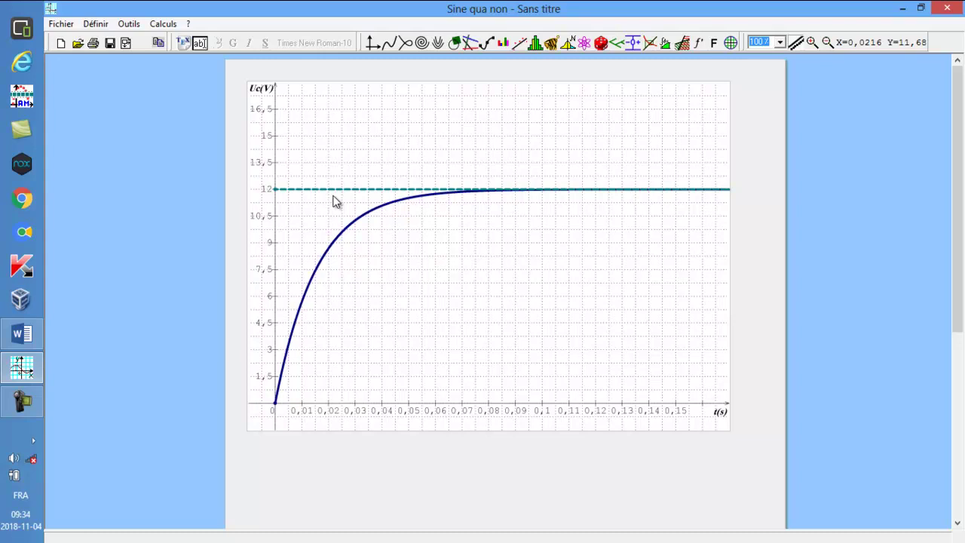
# Define the first particular point of f1 at abscissa 0, in green with its tangent drawn and no coordinate lines, and redraw the graph
pyautogui.click(23, 368)
pyautogui.click(22, 368)
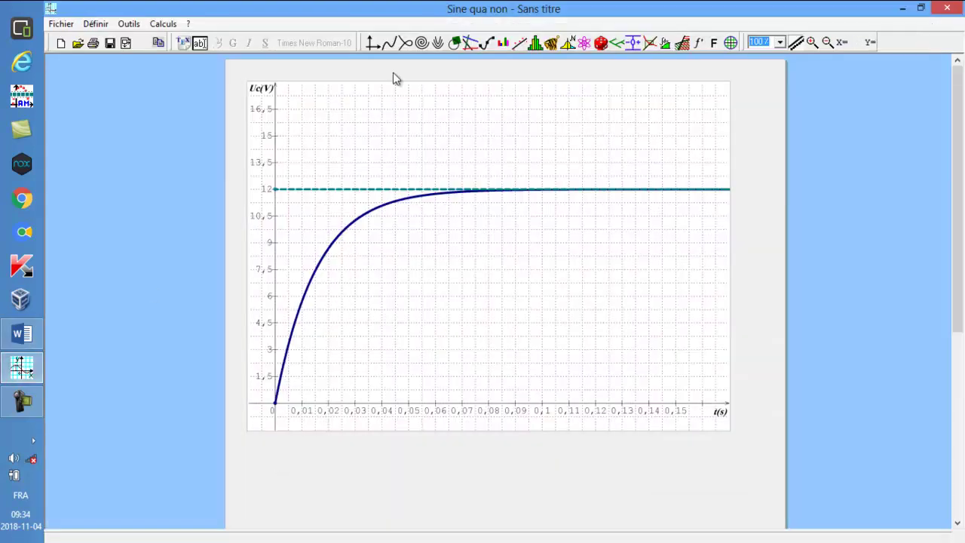
pyautogui.click(389, 45)
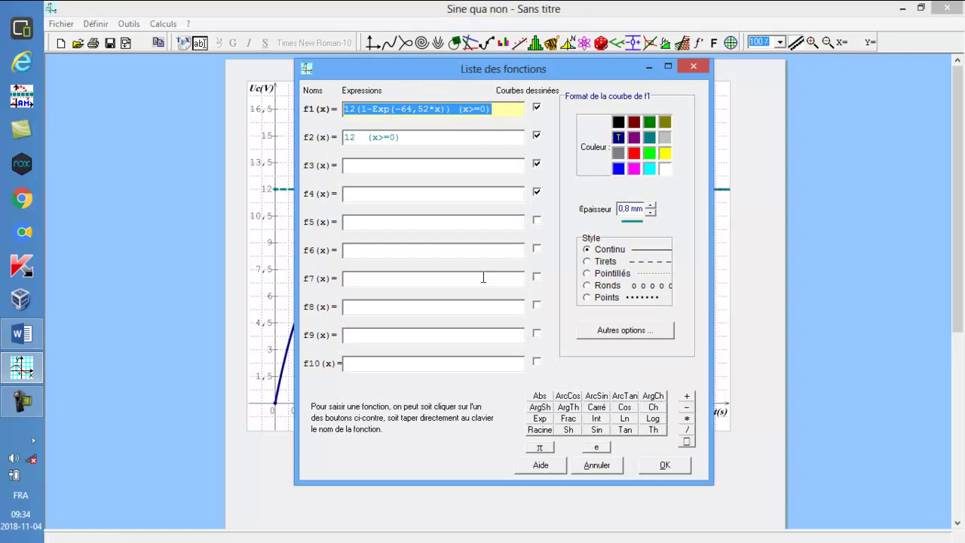
pyautogui.click(624, 332)
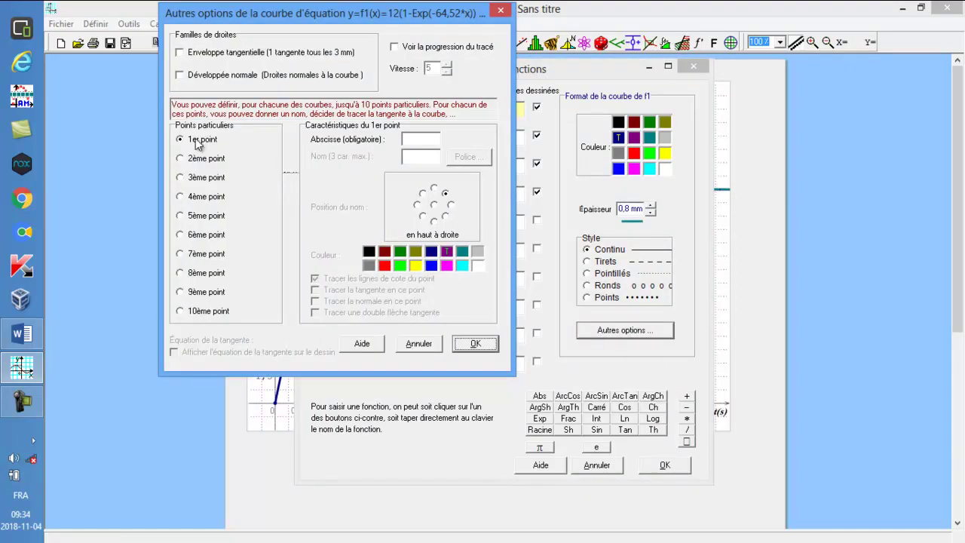
pyautogui.click(417, 139)
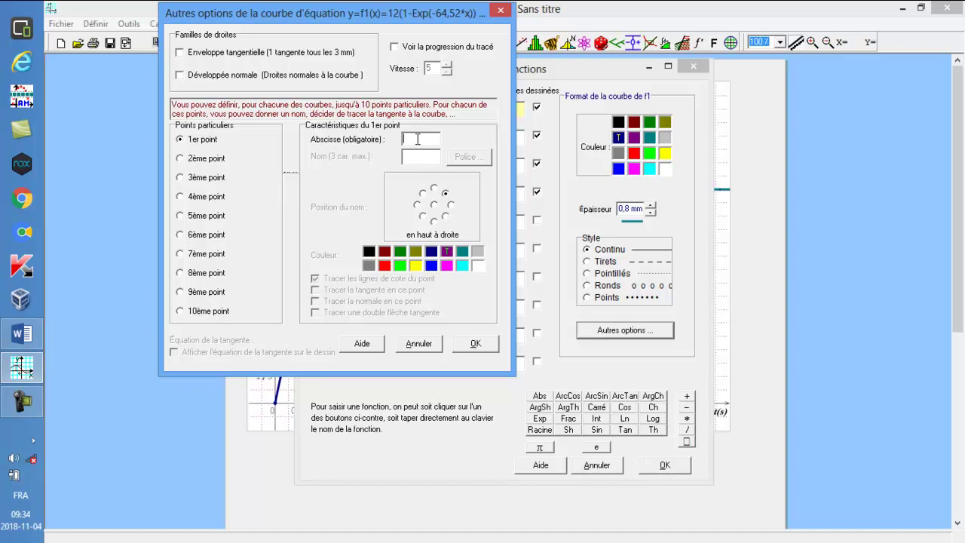
pyautogui.write('0')
pyautogui.click(315, 290)
pyautogui.click(316, 279)
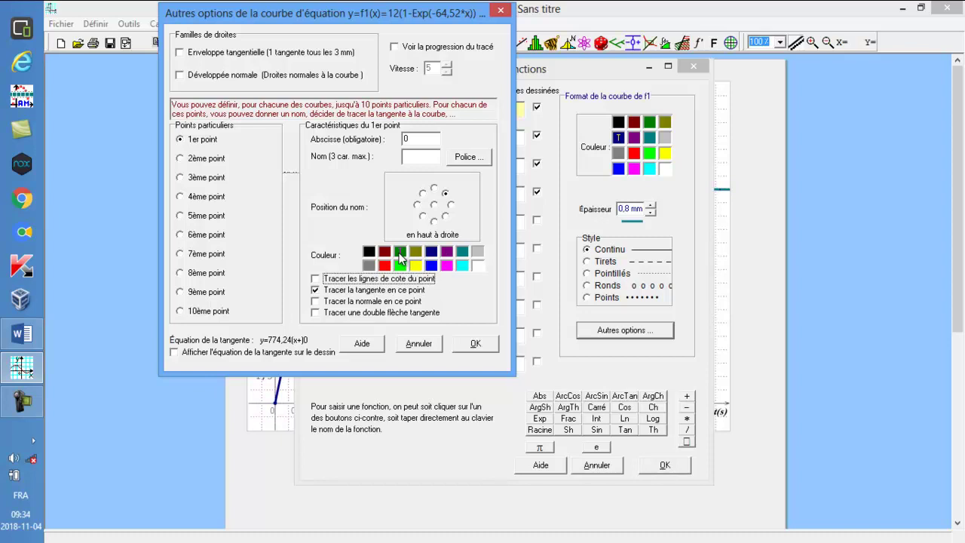
pyautogui.click(468, 344)
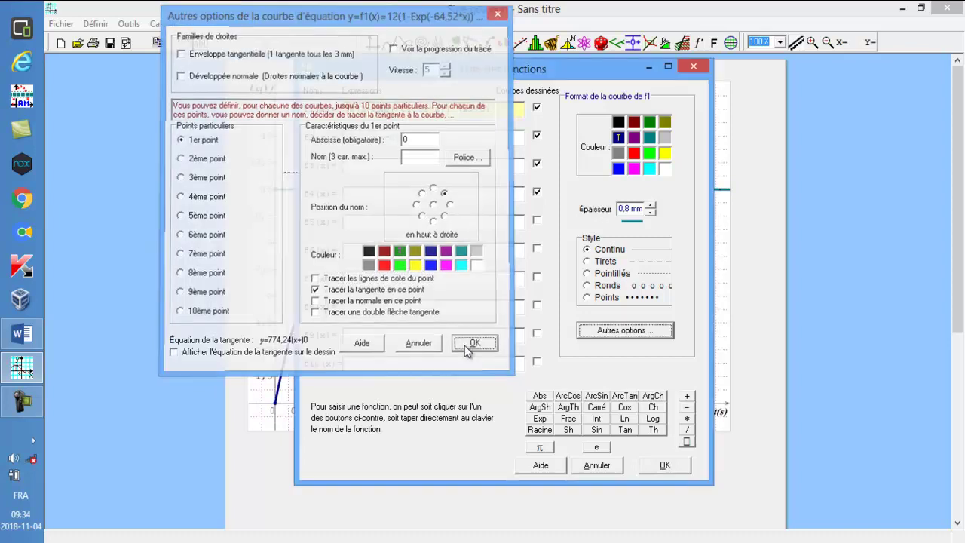
pyautogui.click(656, 469)
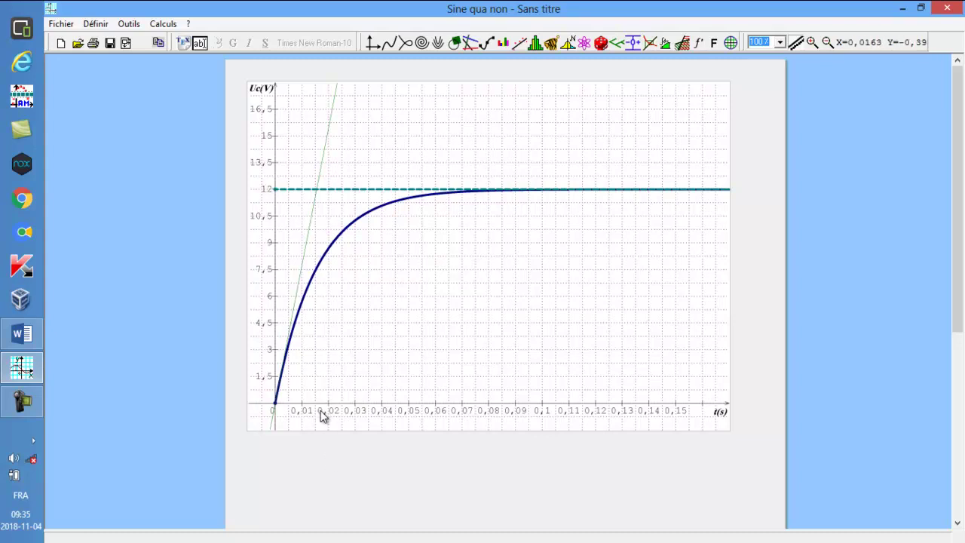
# Check the time constant in Word, then define f1's second particular point at abscissa 0,0155 with green coordinate lines, and redraw the graph in Sine qua non
pyautogui.click(21, 333)
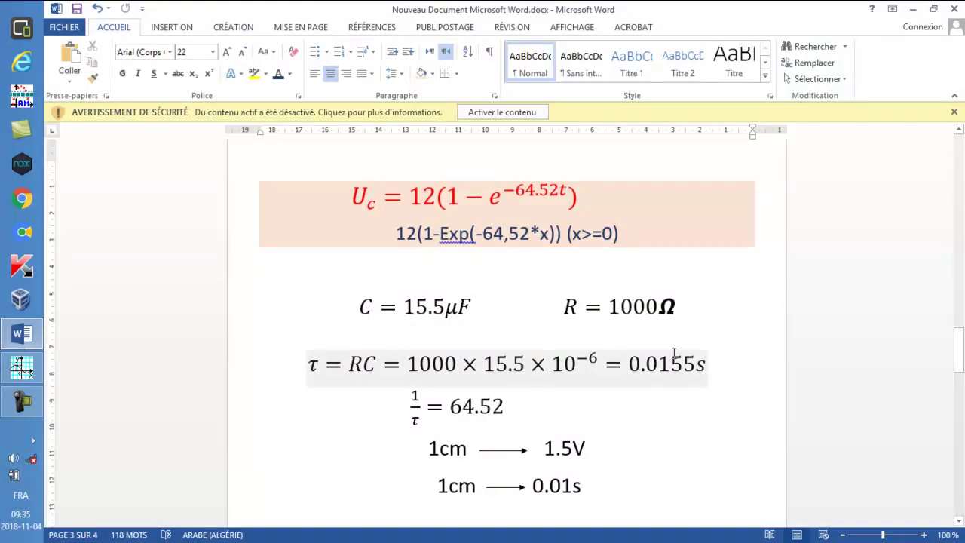
pyautogui.click(36, 336)
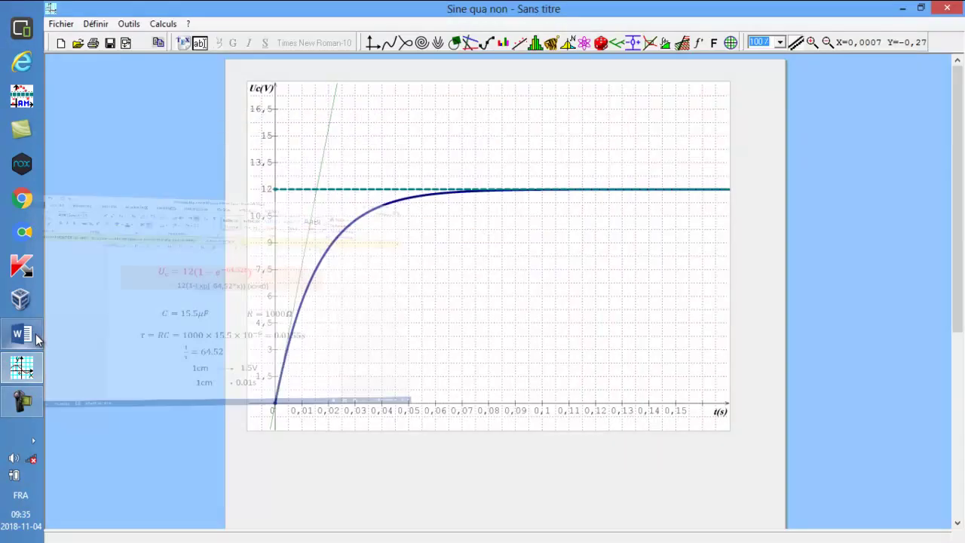
pyautogui.click(389, 42)
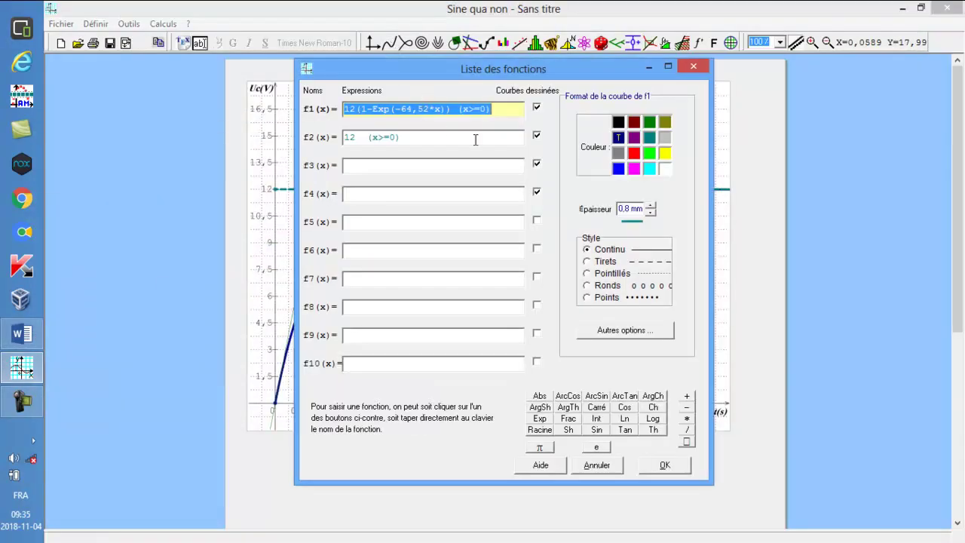
pyautogui.click(609, 329)
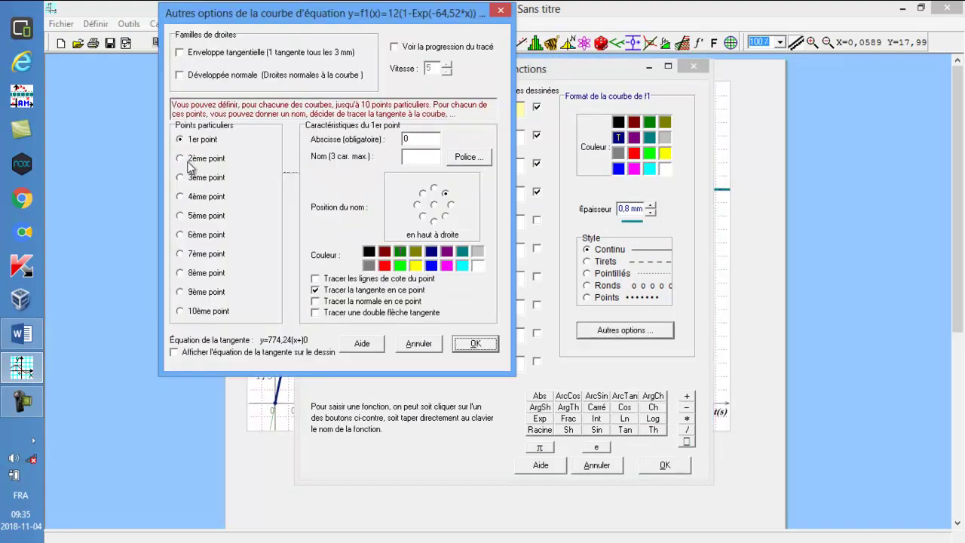
pyautogui.click(184, 160)
pyautogui.click(411, 138)
pyautogui.write('0155')
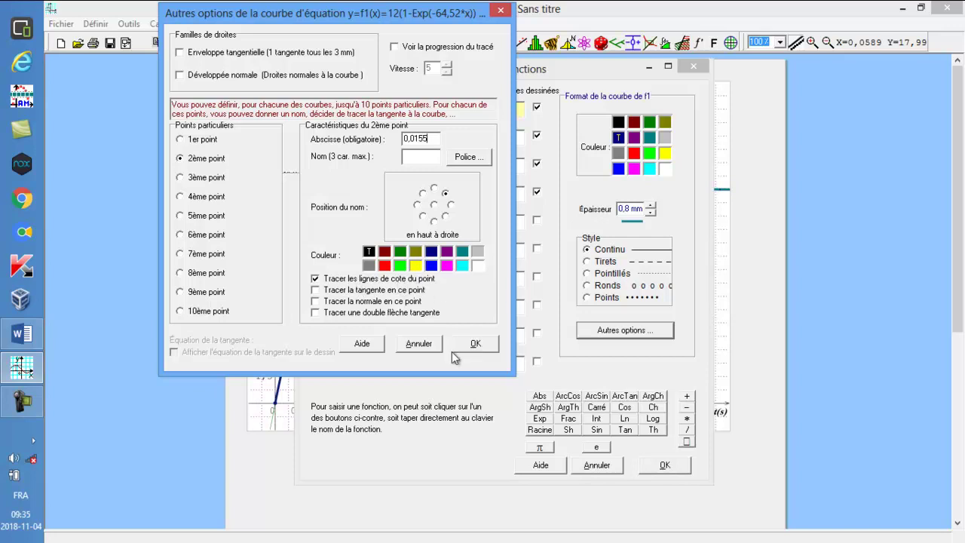
pyautogui.click(416, 254)
pyautogui.click(401, 252)
pyautogui.click(478, 346)
pyautogui.click(653, 465)
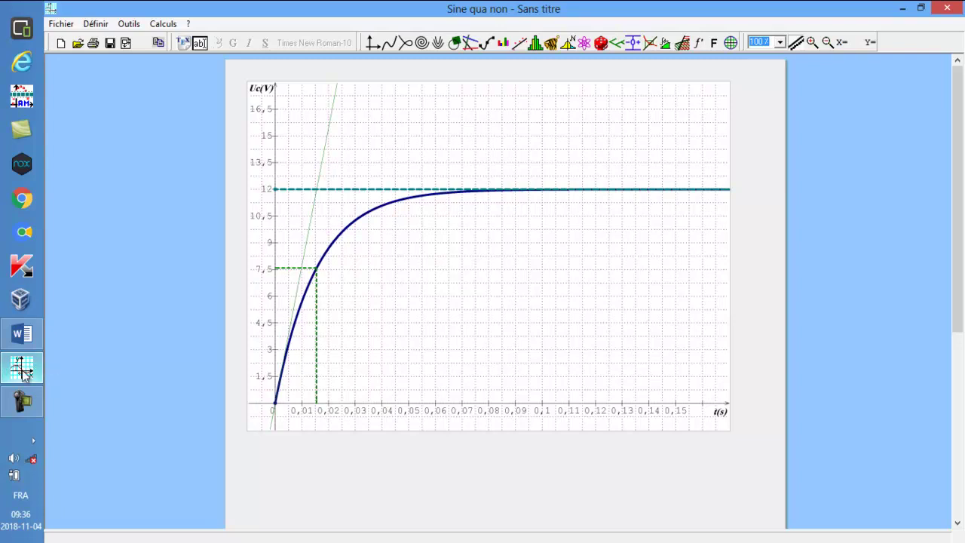
# Review the charging-curve expressions for R = 2000 Ω and R = 2500 Ω in the Word document
pyautogui.moveTo(25, 371)
pyautogui.click(22, 333)
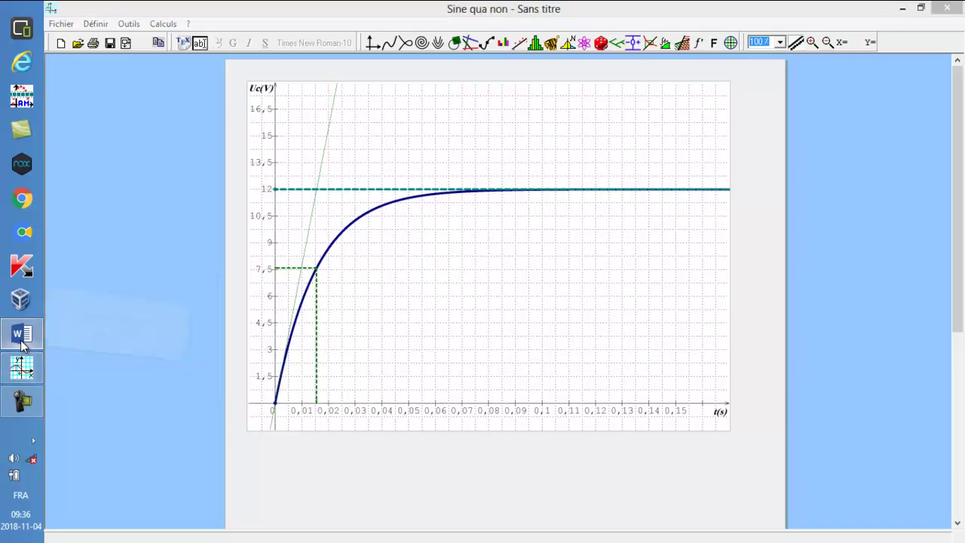
pyautogui.scroll(-3, 466, 291)
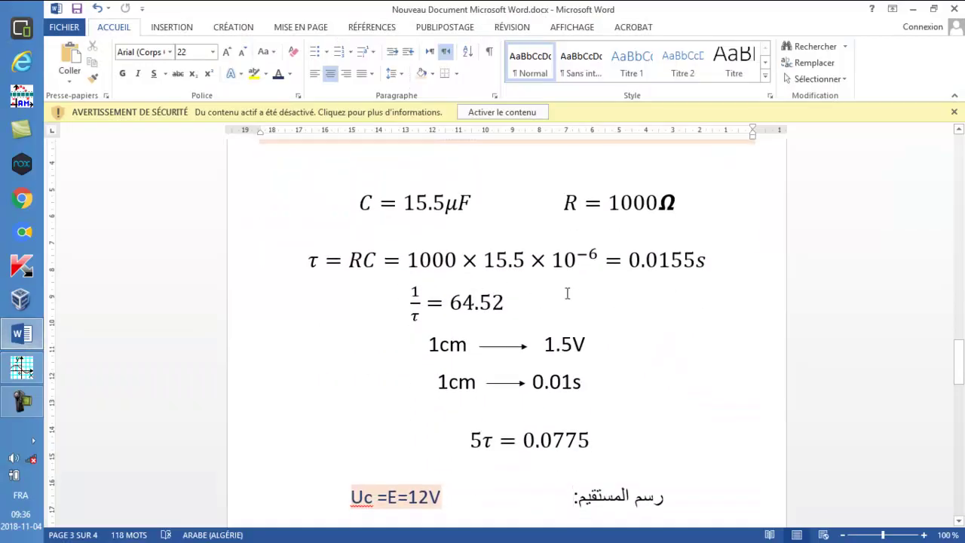
pyautogui.moveTo(962, 368); pyautogui.dragTo(963, 418)
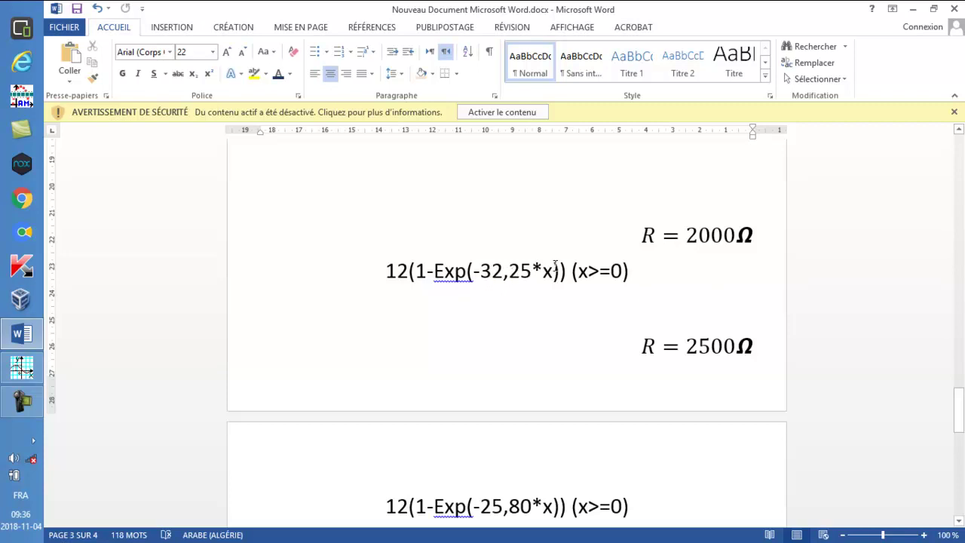
pyautogui.moveTo(957, 433); pyautogui.dragTo(958, 445)
pyautogui.click(695, 253)
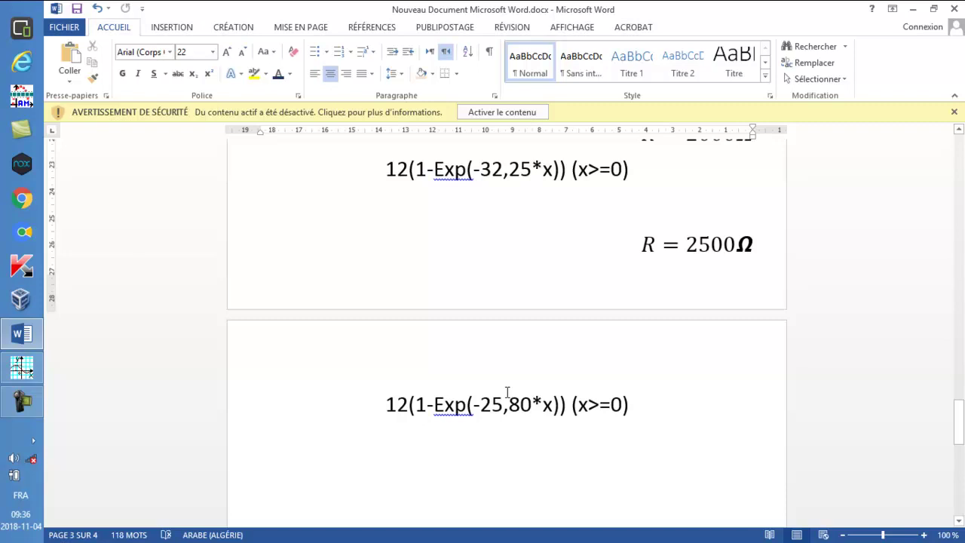
# Return to Sine qua non and copy the f1 expression into f3 in the function list
pyautogui.click(22, 368)
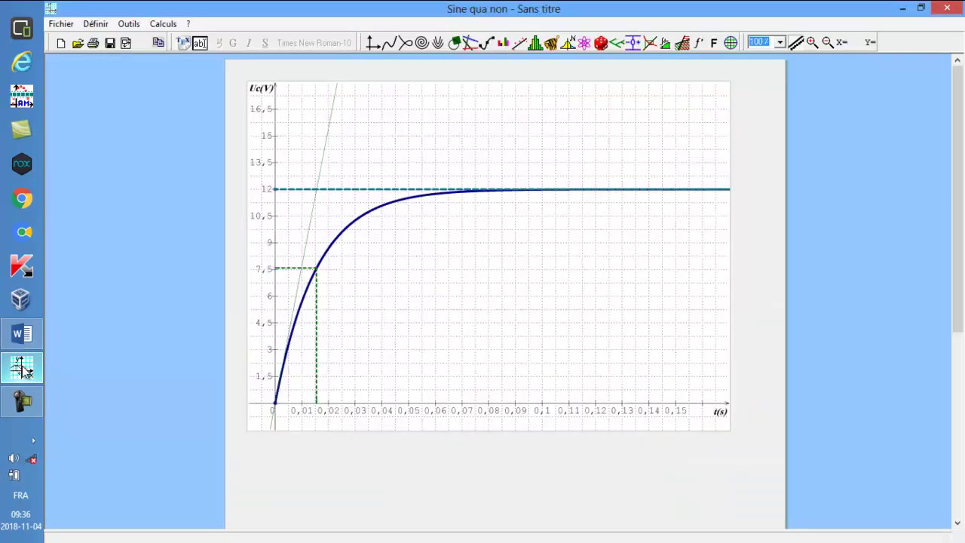
pyautogui.click(389, 45)
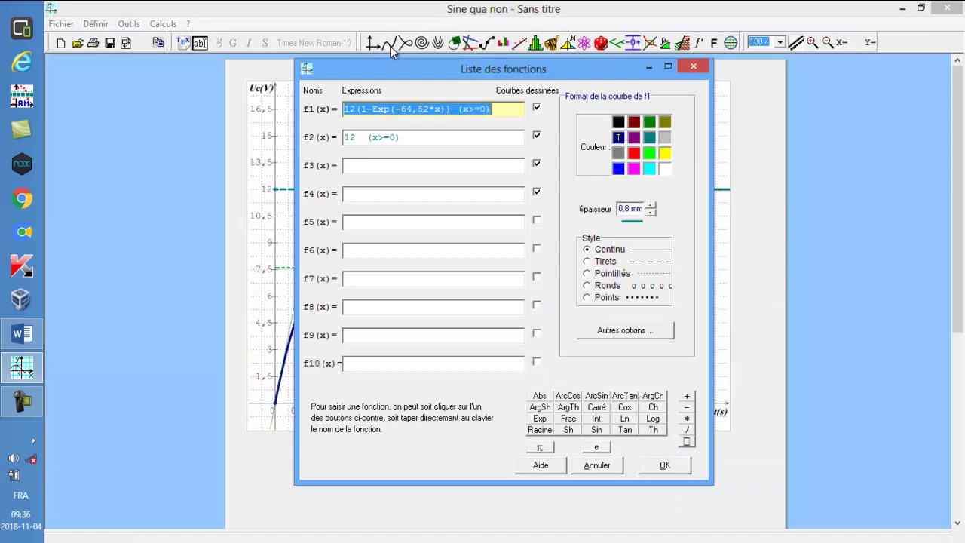
pyautogui.click(358, 167)
pyautogui.click(369, 109)
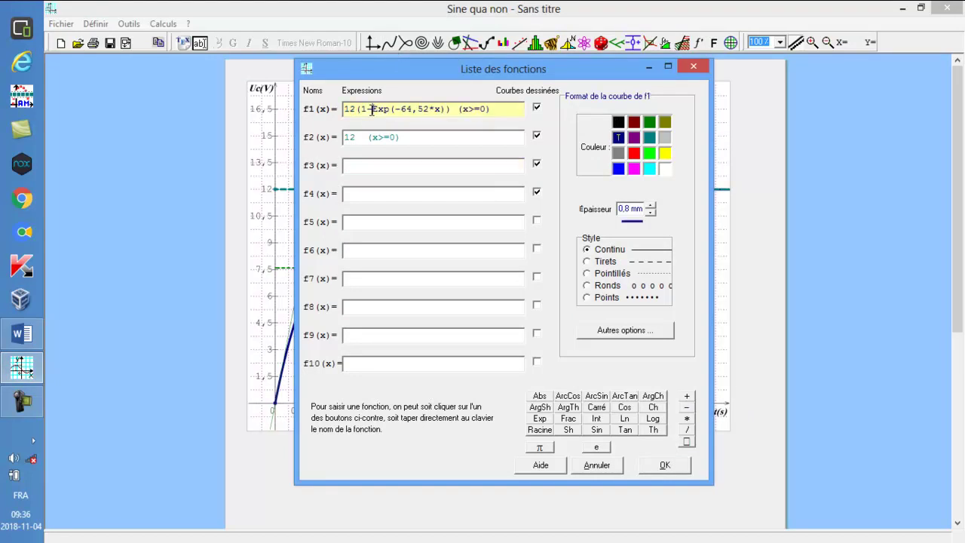
pyautogui.moveTo(492, 110); pyautogui.dragTo(348, 110)
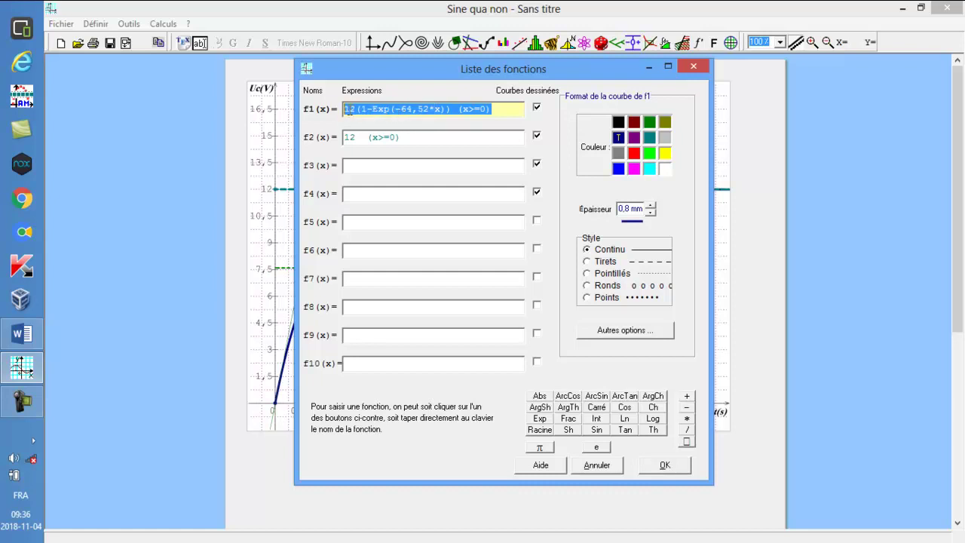
pyautogui.rightClick(349, 109)
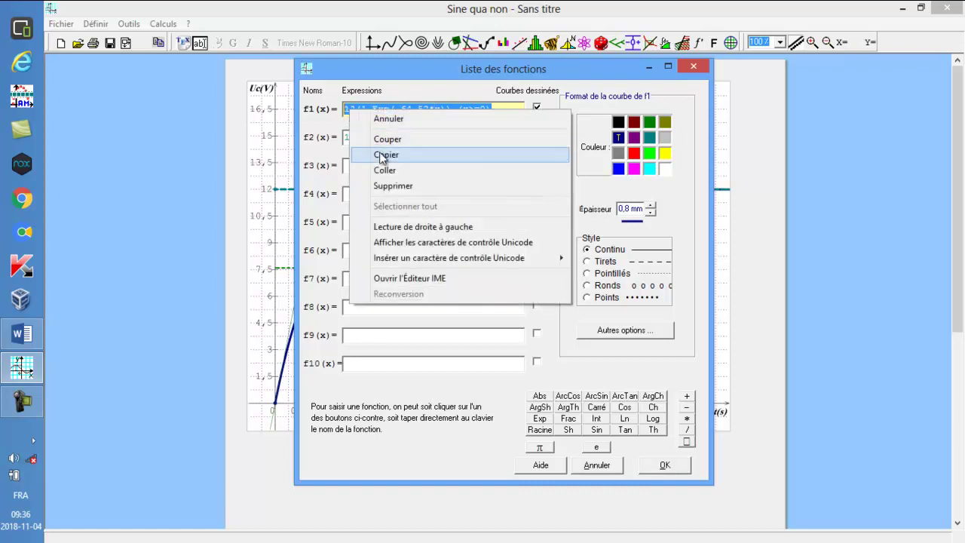
pyautogui.click(382, 156)
pyautogui.click(373, 165)
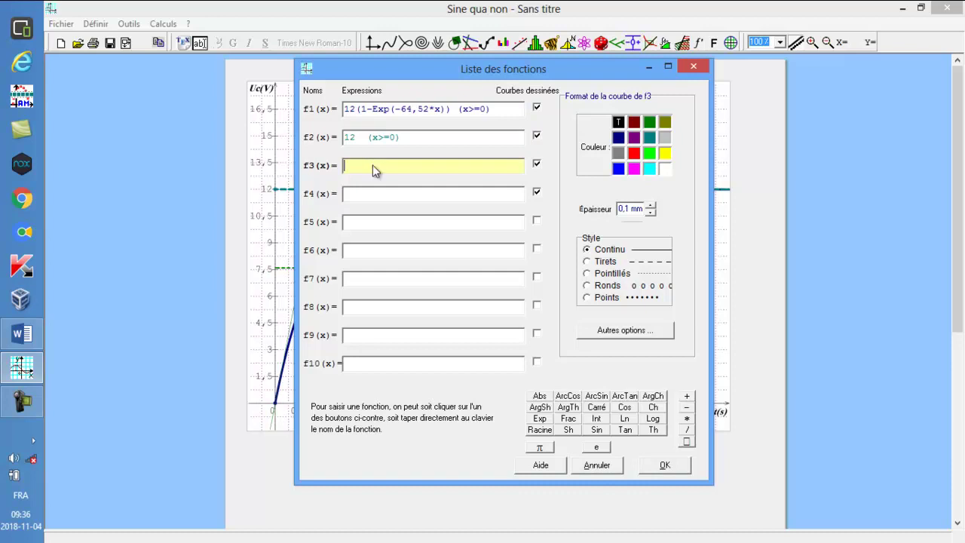
pyautogui.rightClick(373, 165)
pyautogui.click(403, 224)
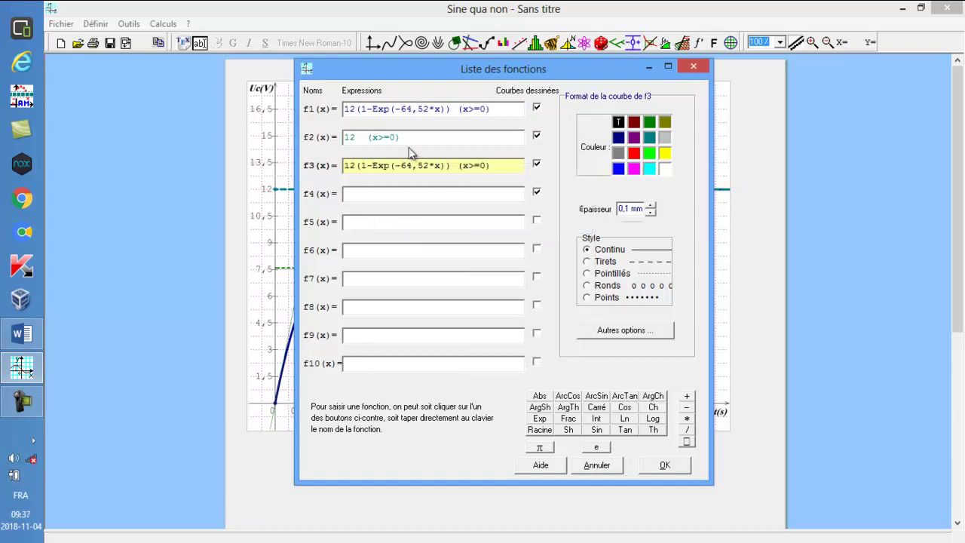
# Check the R = 2000 Ω expression in Word, then set the exponent coefficient of f3 to 32,25 in Sine qua non
pyautogui.click(21, 334)
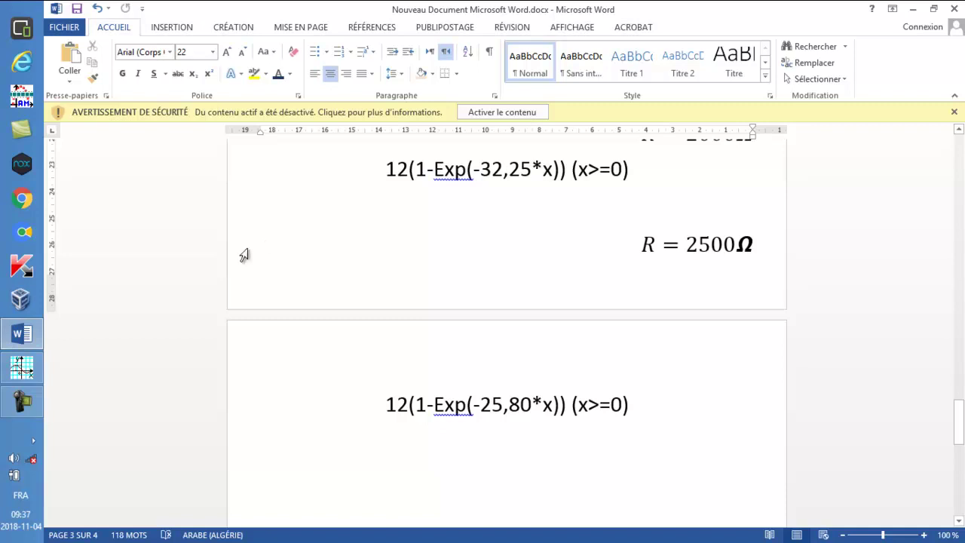
pyautogui.click(21, 334)
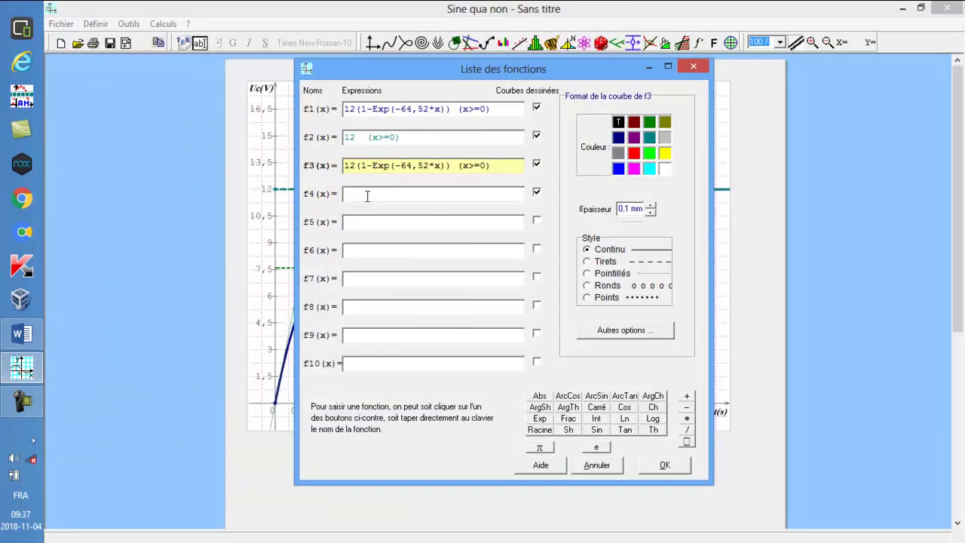
pyautogui.moveTo(401, 165); pyautogui.dragTo(429, 161)
pyautogui.write('32,25')
# Format the f3 curve as red with a thickness of 0,8 mm and plot it
pyautogui.click(650, 206)
pyautogui.click(650, 206)
pyautogui.click(650, 205)
pyautogui.click(650, 206)
pyautogui.click(651, 206)
pyautogui.click(651, 206)
pyautogui.click(651, 206)
pyautogui.click(634, 153)
pyautogui.click(662, 465)
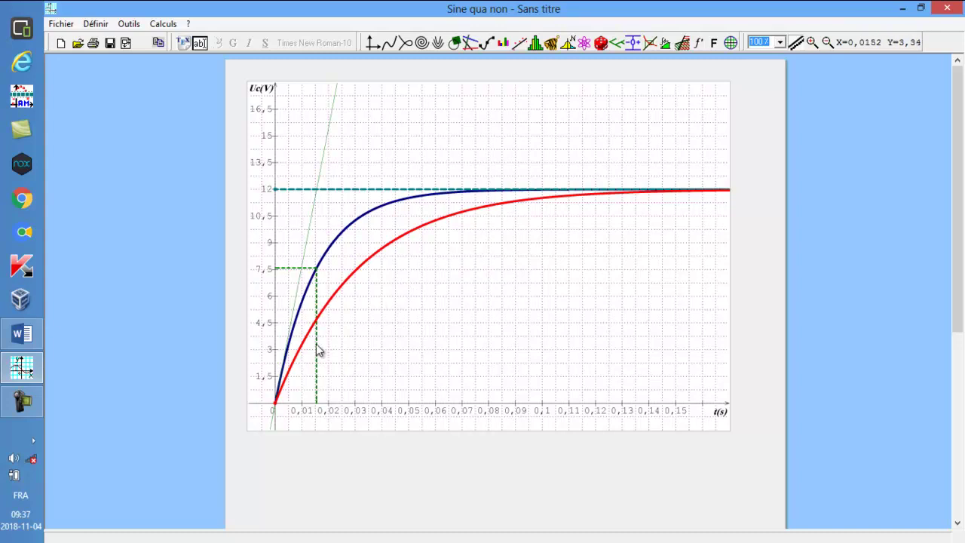
# Define f3's first particular point at abscissa 0, in blue with its tangent drawn and no coordinate lines, and redraw the graph
pyautogui.click(392, 45)
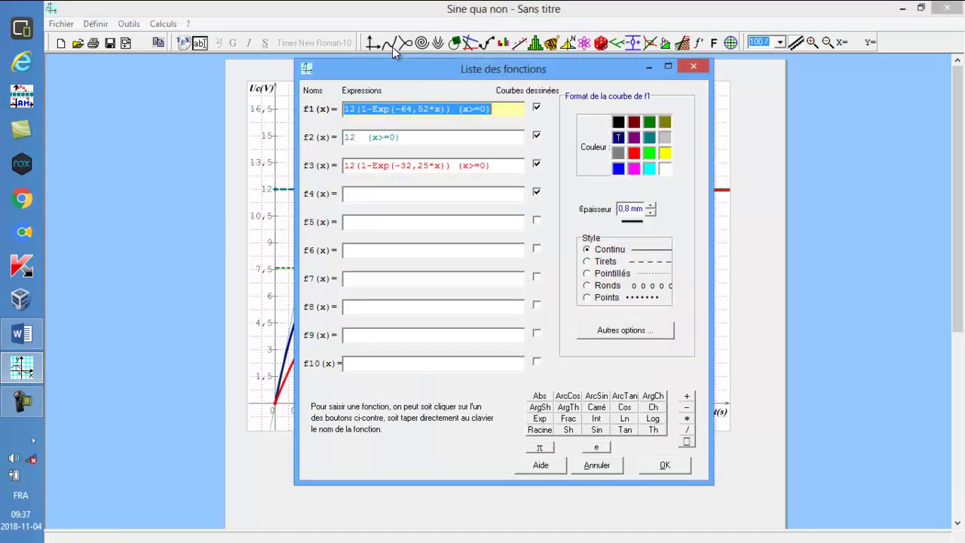
pyautogui.click(427, 167)
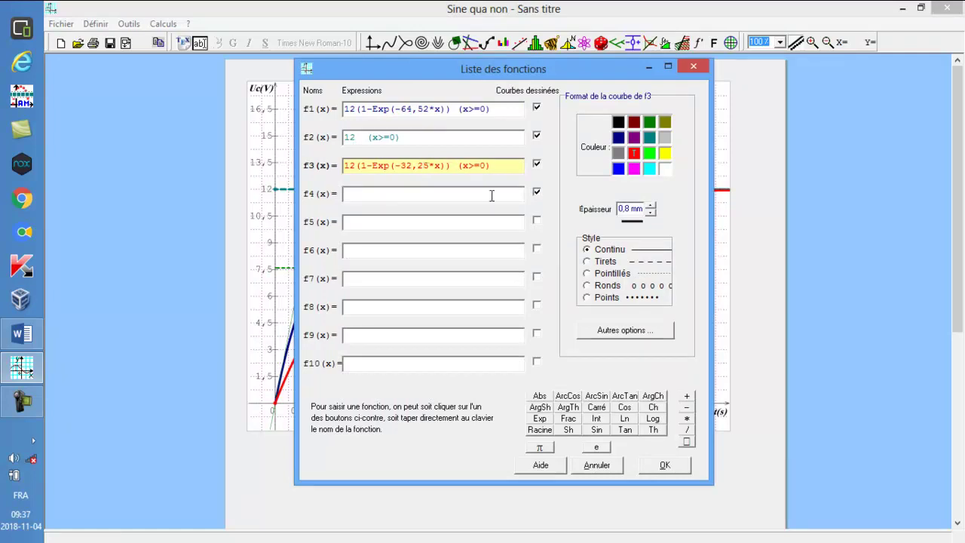
pyautogui.click(650, 335)
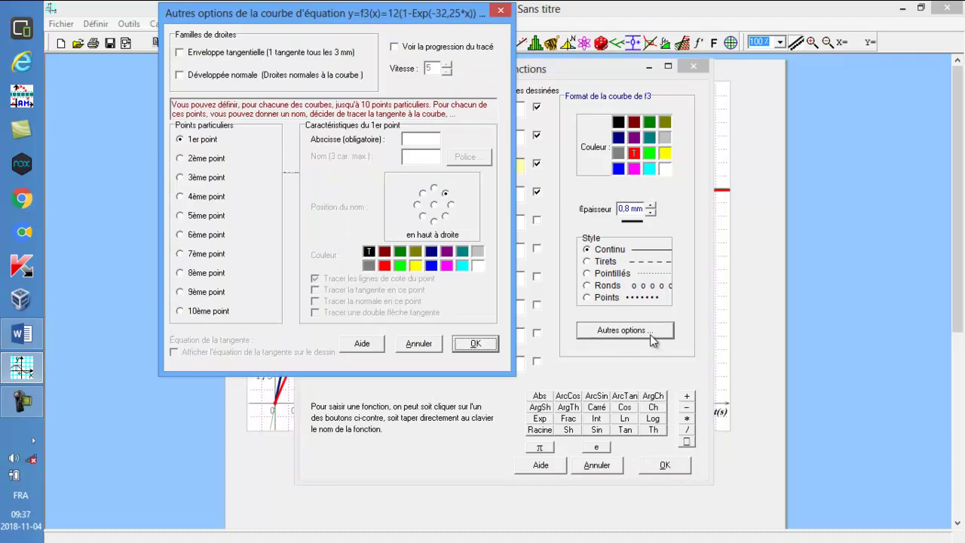
pyautogui.click(414, 140)
pyautogui.write('0')
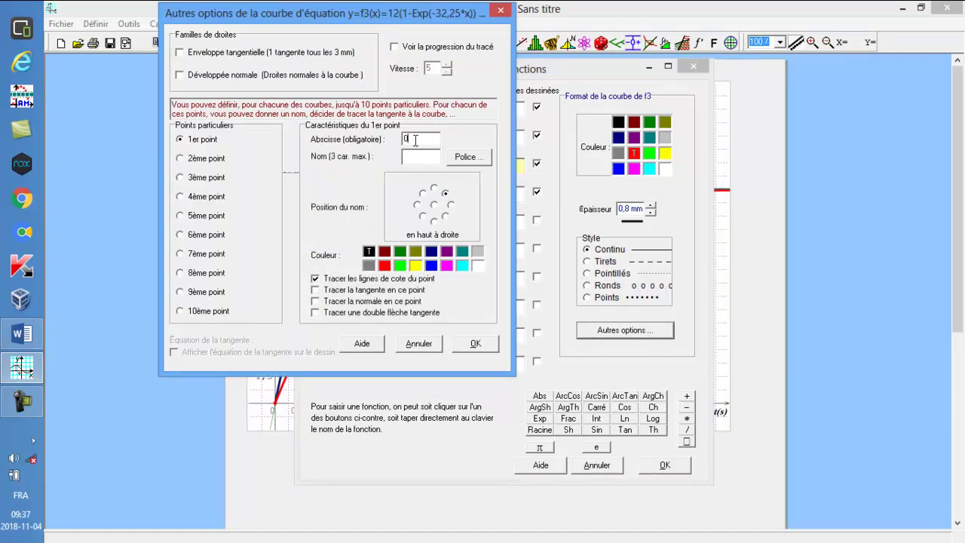
pyautogui.click(316, 289)
pyautogui.click(316, 278)
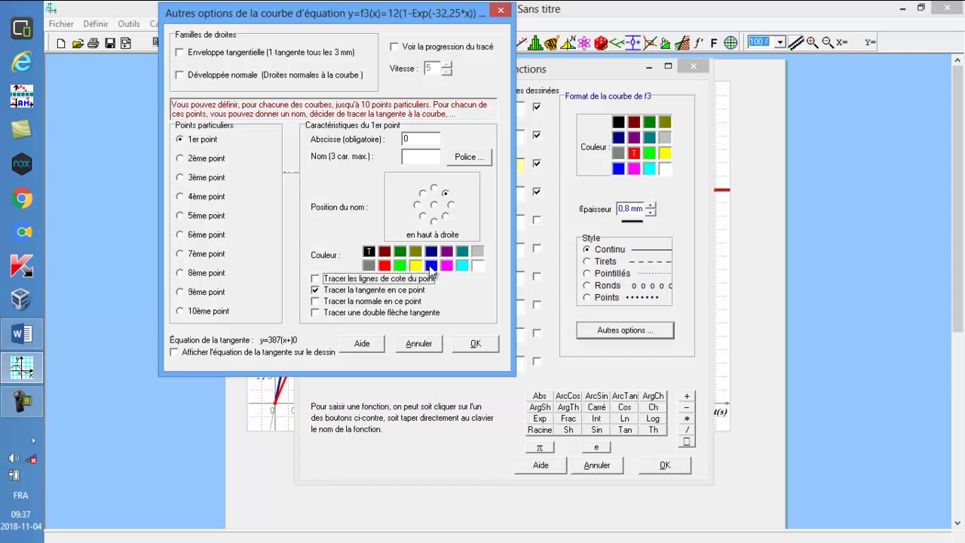
pyautogui.click(471, 343)
pyautogui.click(663, 465)
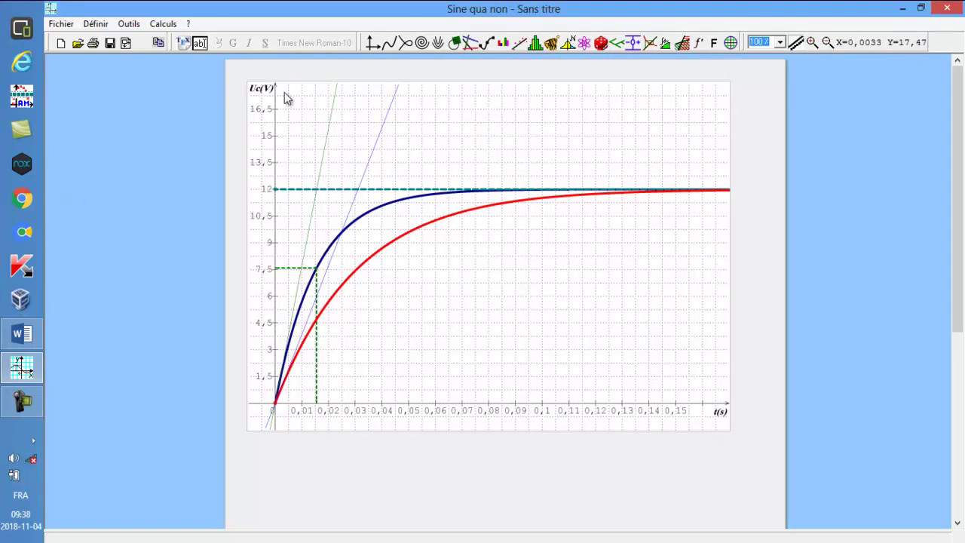
# Copy the f1 expression into f4 in the function list
pyautogui.click(389, 43)
pyautogui.hotkey('ctrl', 'c')
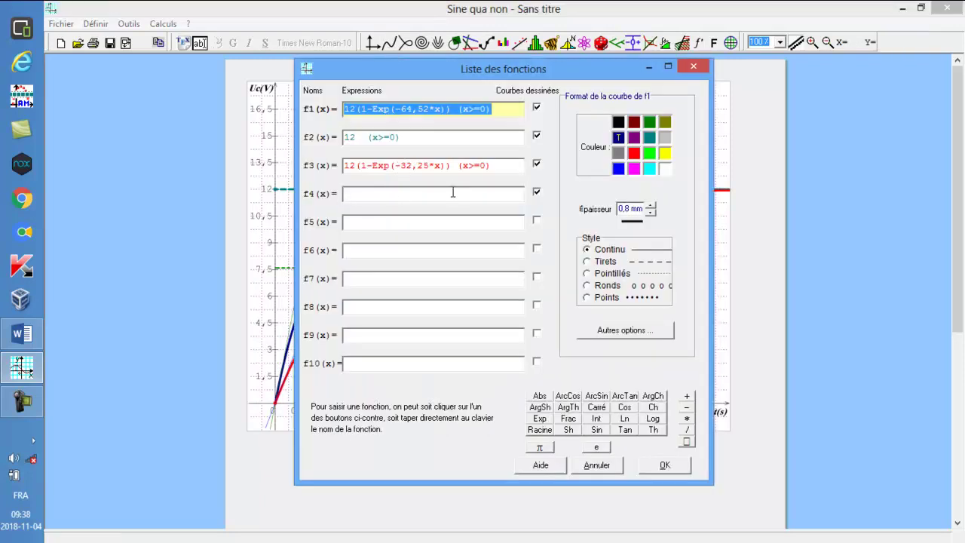
pyautogui.click(426, 196)
pyautogui.rightClick(426, 196)
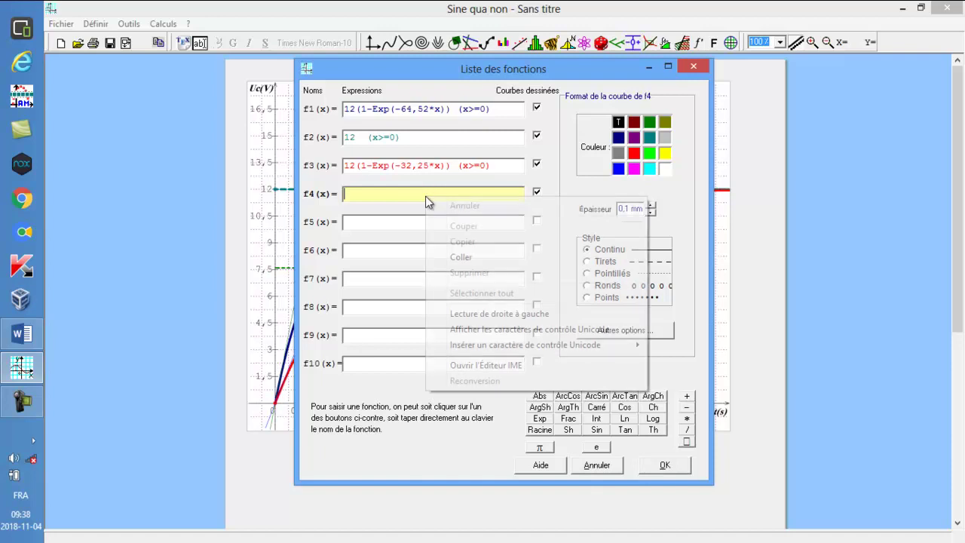
pyautogui.click(457, 258)
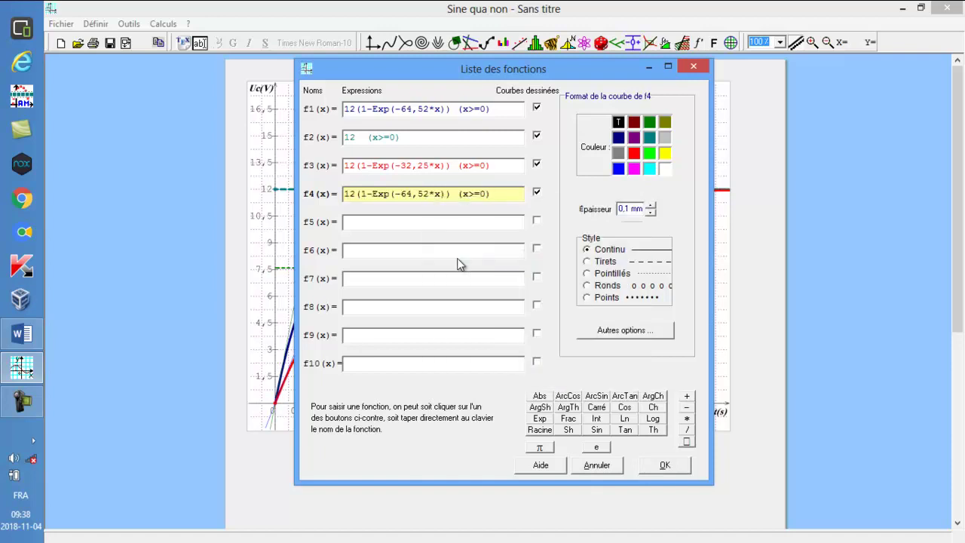
# Check the R = 2500 Ω expression in Word, then set the exponent coefficient of f4 to 25,80 in Sine qua non
pyautogui.click(28, 341)
pyautogui.scroll(3, 514, 306)
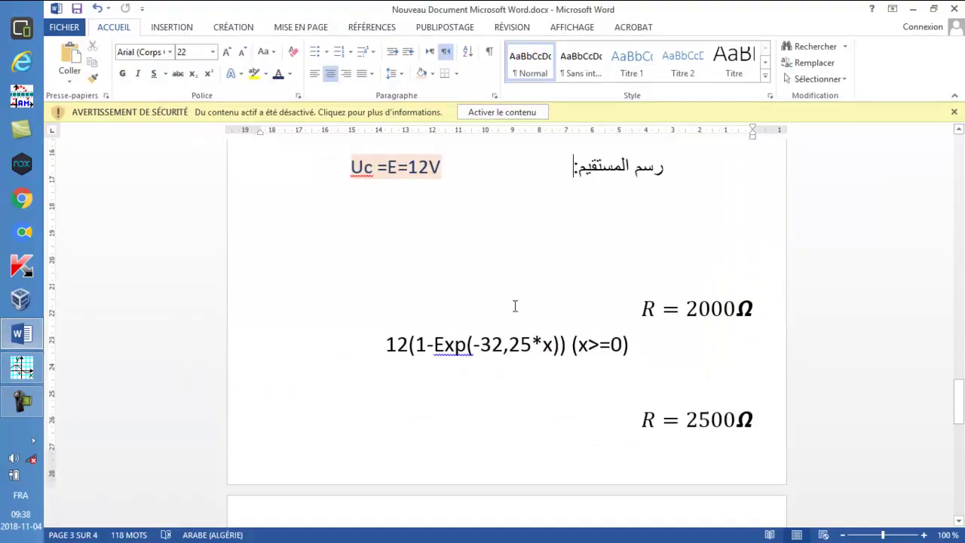
pyautogui.moveTo(959, 418); pyautogui.dragTo(960, 448)
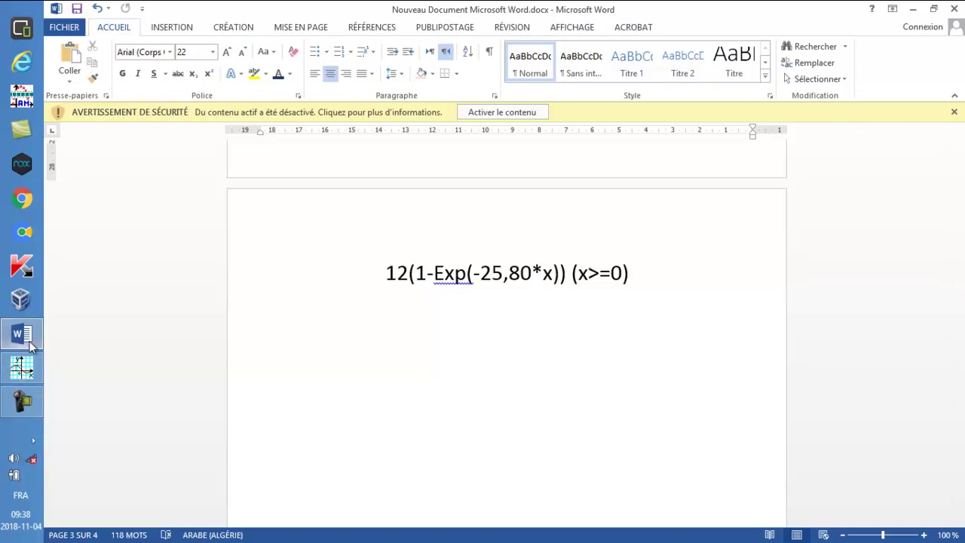
pyautogui.click(22, 368)
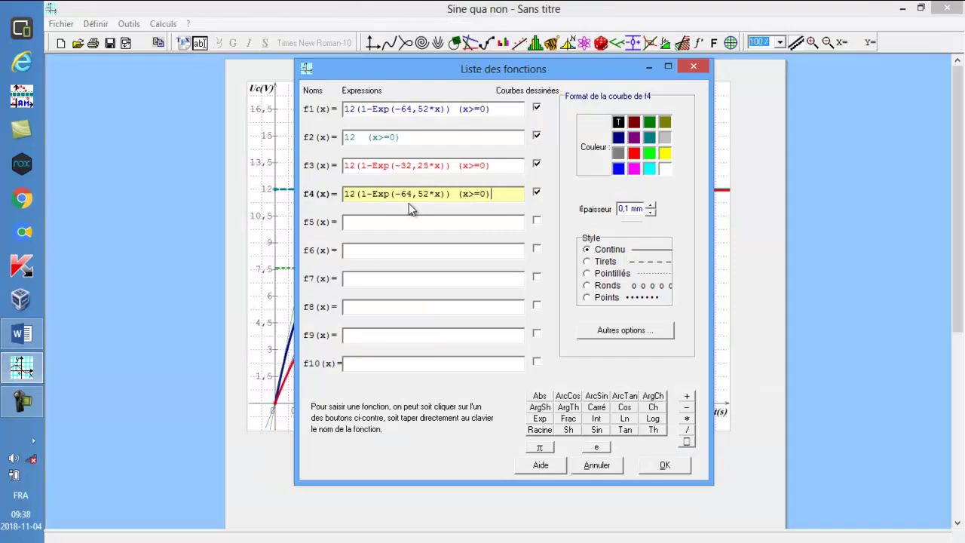
pyautogui.moveTo(402, 195); pyautogui.dragTo(427, 188)
pyautogui.write('25,86')
# Format the f4 curve as cyan with a thickness of 0,8 mm and plot it
pyautogui.click(650, 205)
pyautogui.doubleClick(649, 206)
pyautogui.click(650, 206)
pyautogui.click(649, 169)
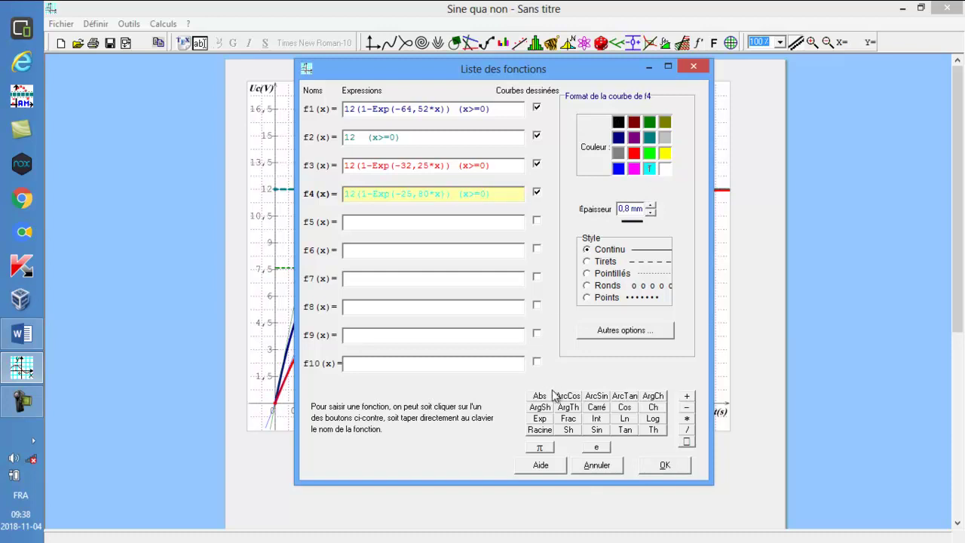
pyautogui.click(663, 465)
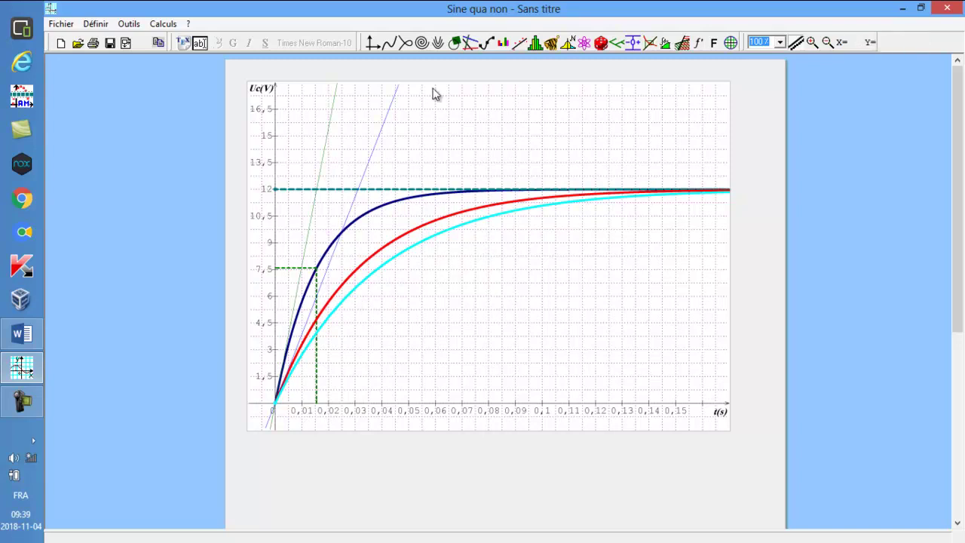
# Define f4's first particular point at abscissa 0, in purple with its tangent drawn and no coordinate lines, and redraw the graph
pyautogui.click(392, 43)
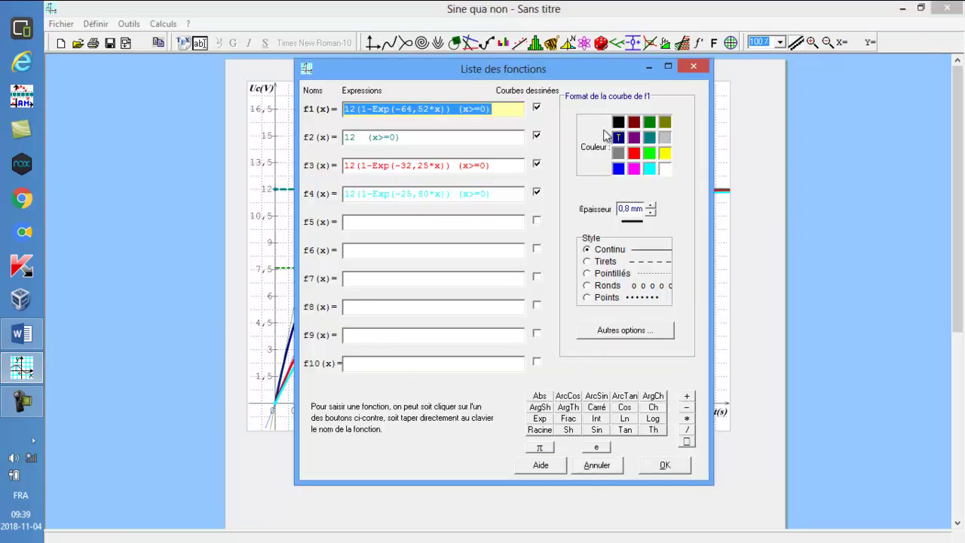
pyautogui.click(490, 194)
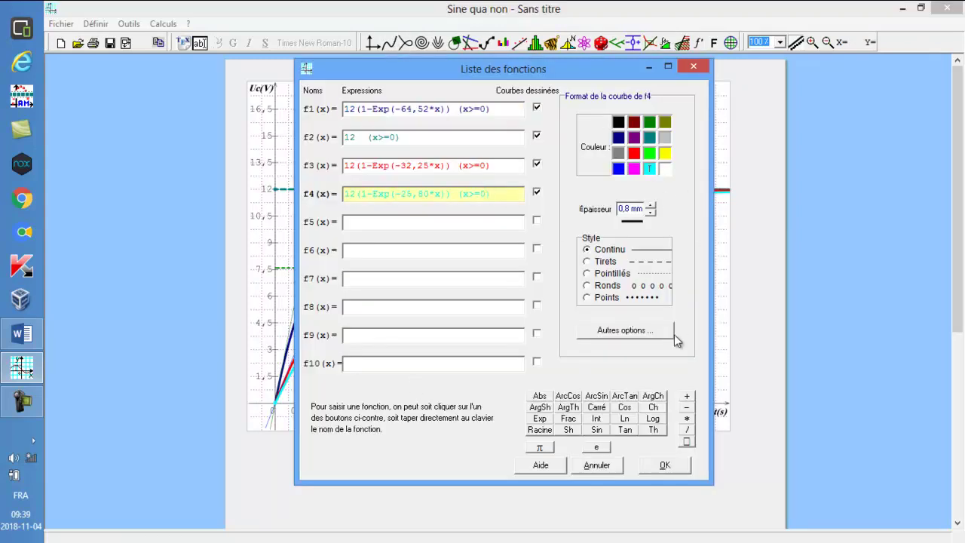
pyautogui.click(631, 333)
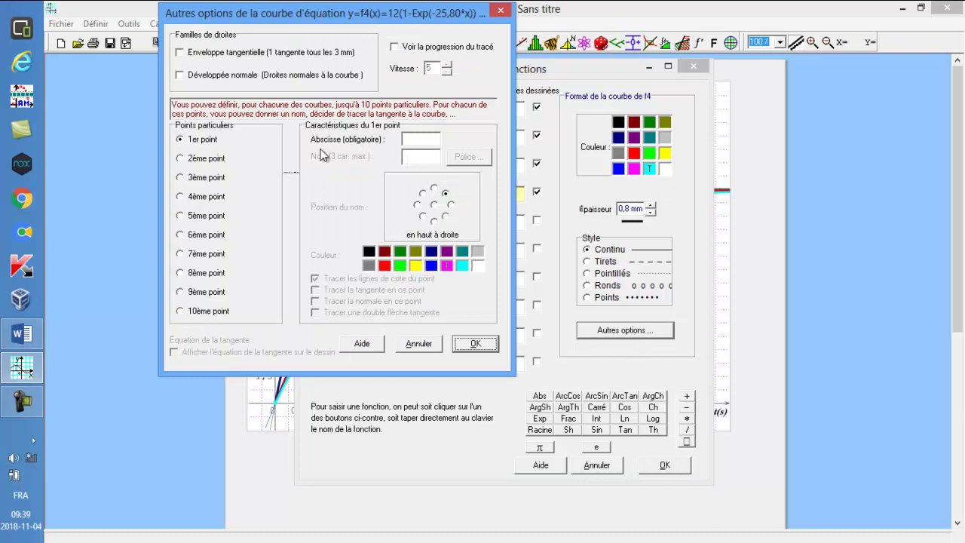
pyautogui.click(429, 135)
pyautogui.write('0')
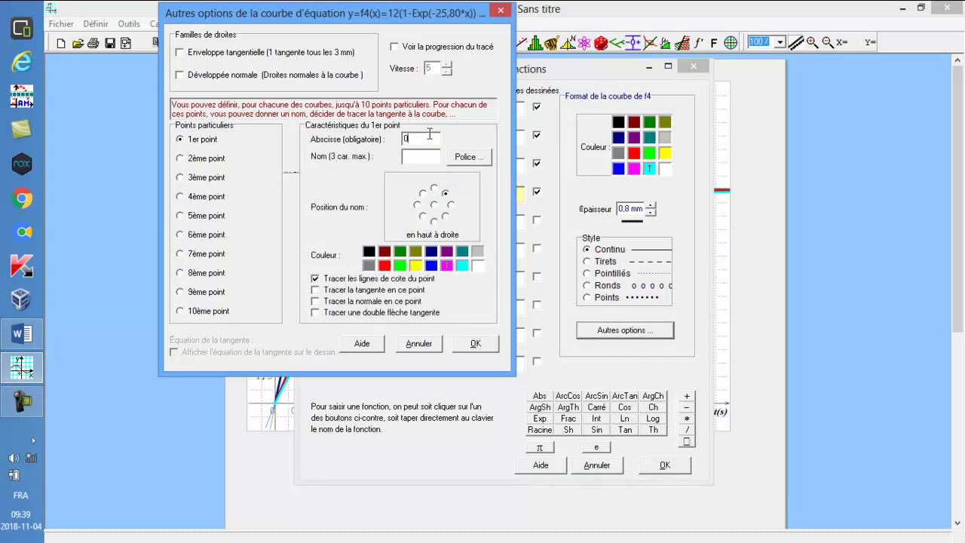
pyautogui.click(333, 291)
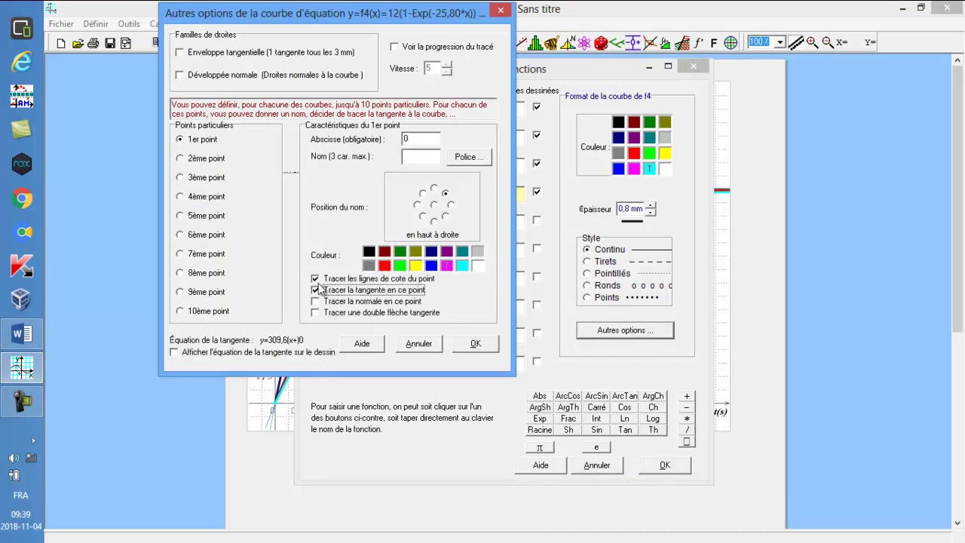
pyautogui.click(320, 279)
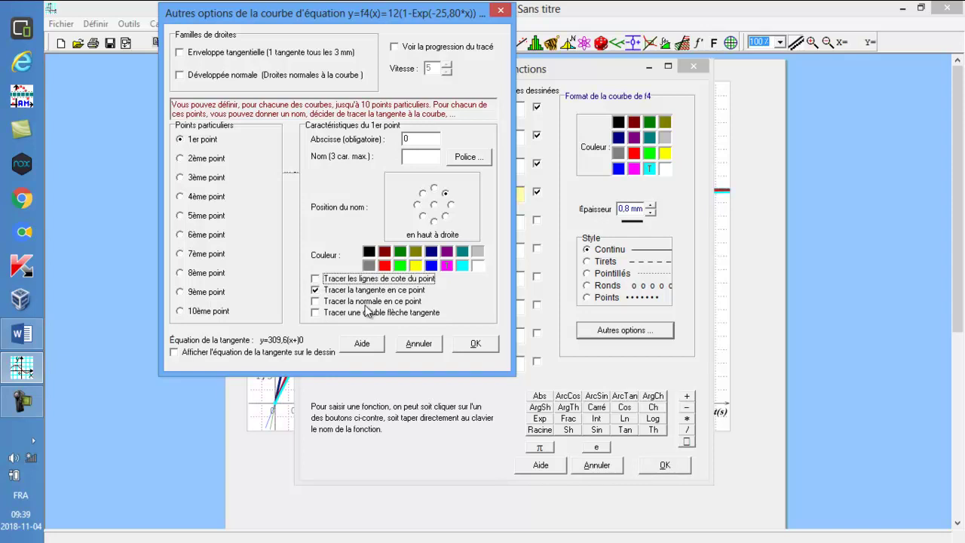
pyautogui.click(446, 253)
pyautogui.click(475, 343)
pyautogui.click(663, 466)
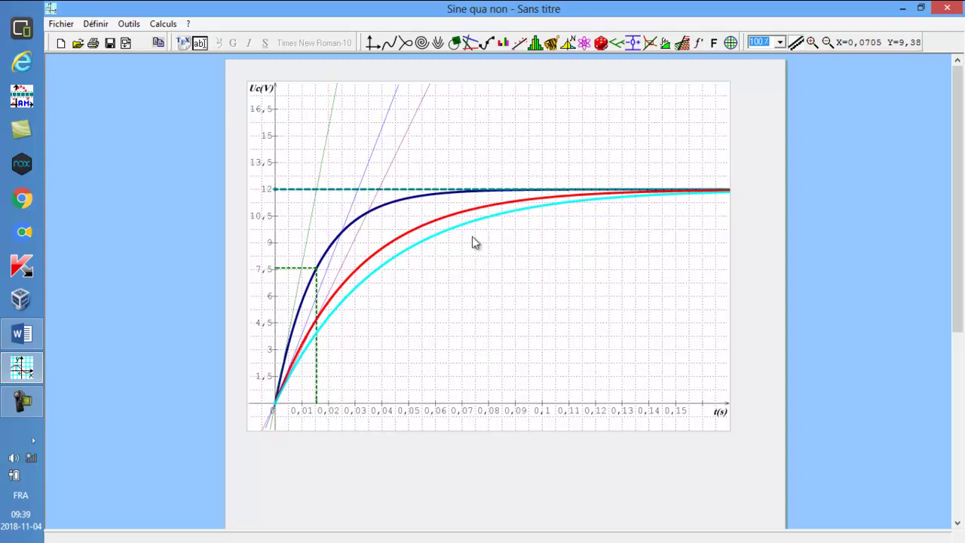
# Add a text label R1 and place it just above the 12 V asymptote, over the dark blue curve near t = 0,09
pyautogui.click(201, 47)
pyautogui.click(555, 147)
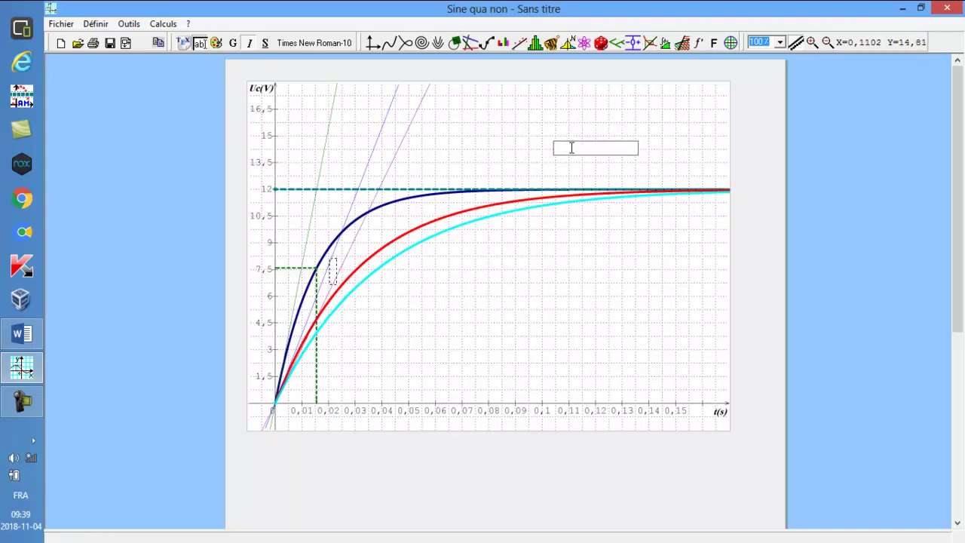
pyautogui.press('Return')
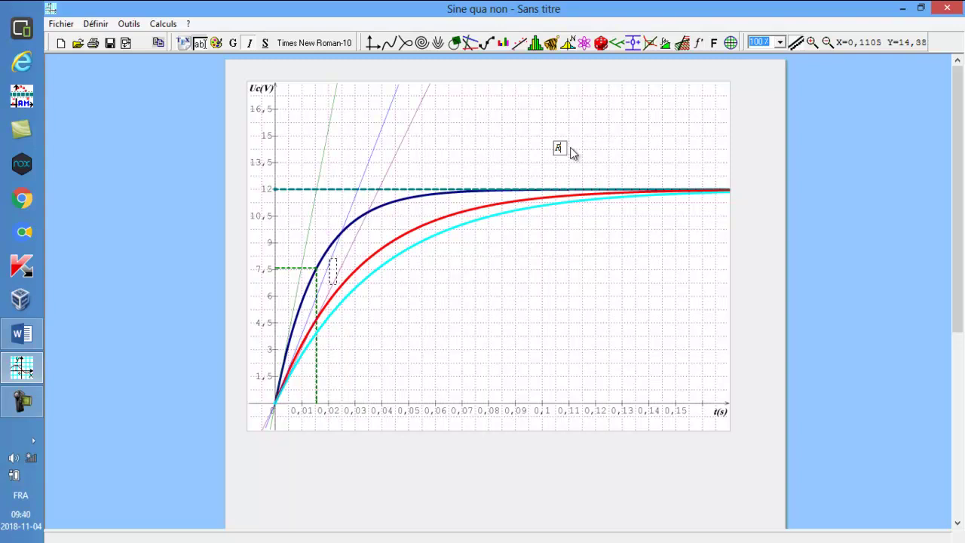
pyautogui.write('R1')
pyautogui.press('Return')
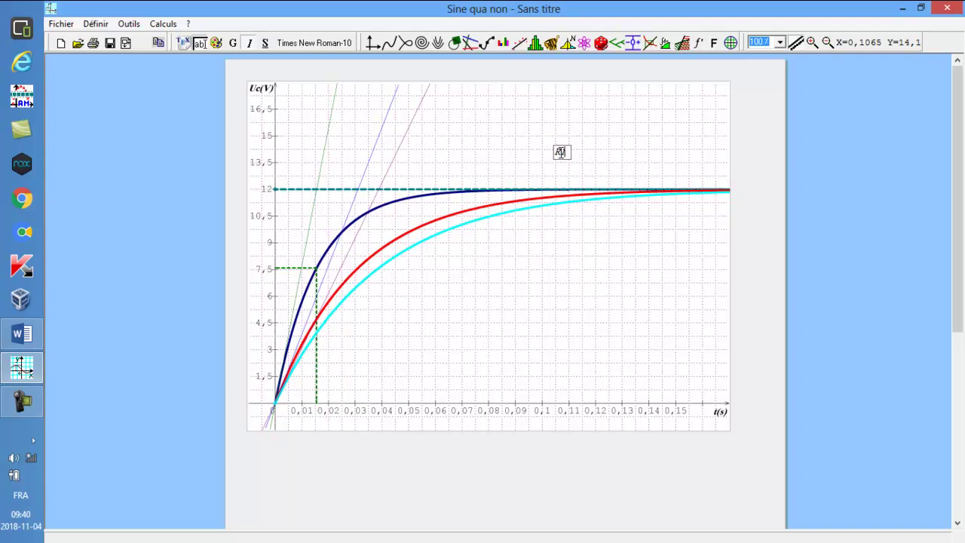
pyautogui.moveTo(559, 147); pyautogui.dragTo(527, 171)
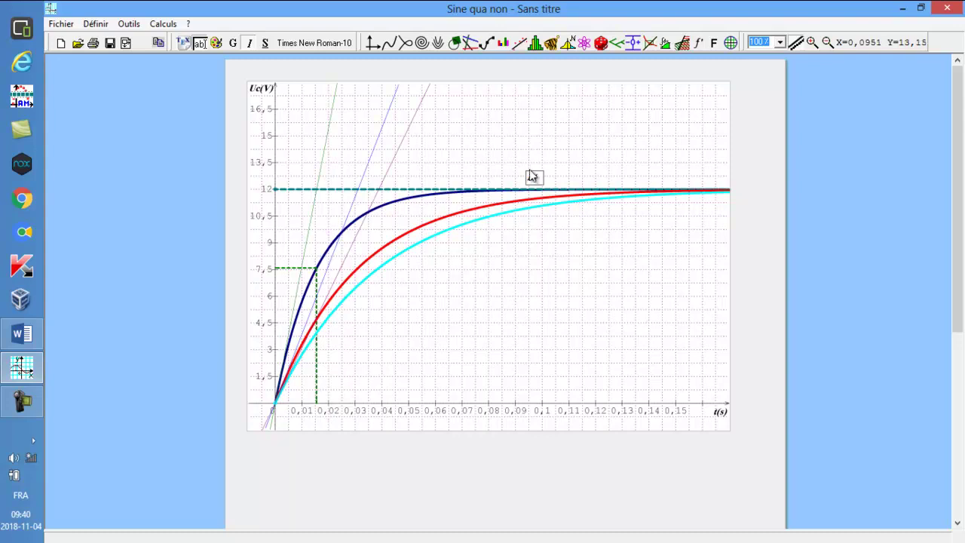
pyautogui.moveTo(531, 172); pyautogui.dragTo(506, 179)
pyautogui.click(509, 218)
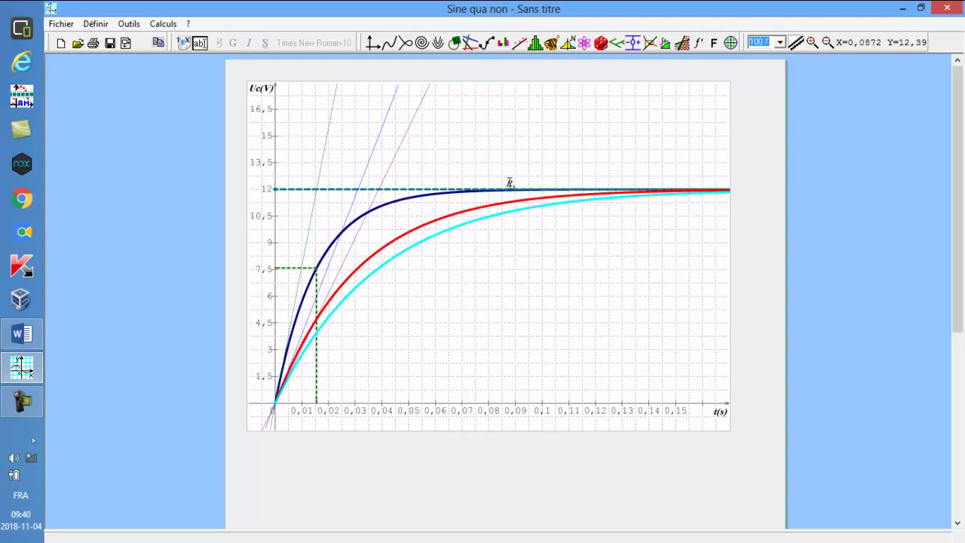
pyautogui.click(513, 182)
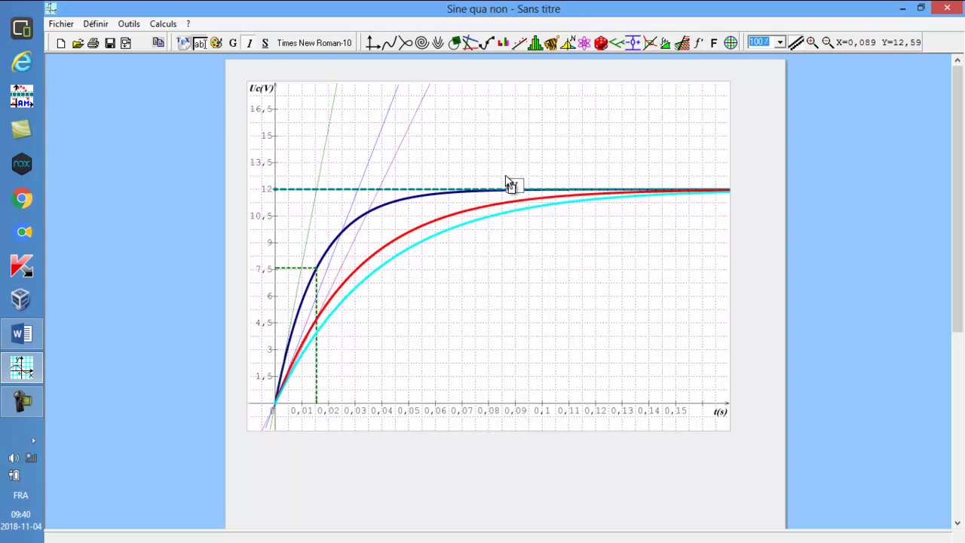
pyautogui.moveTo(511, 183); pyautogui.dragTo(507, 180)
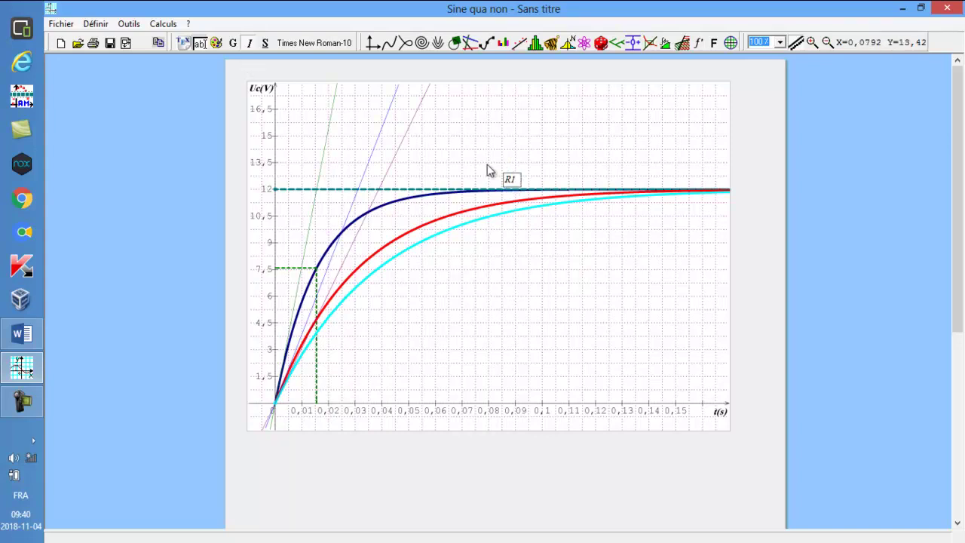
# Format the R1 label's text in size 14 and dark blue (Bleu foncé)
pyautogui.doubleClick(511, 180)
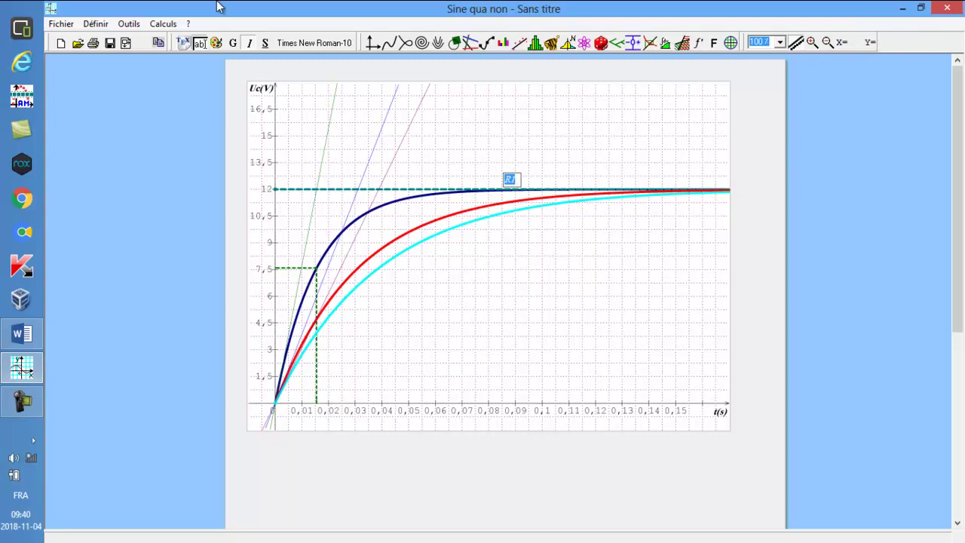
pyautogui.click(314, 44)
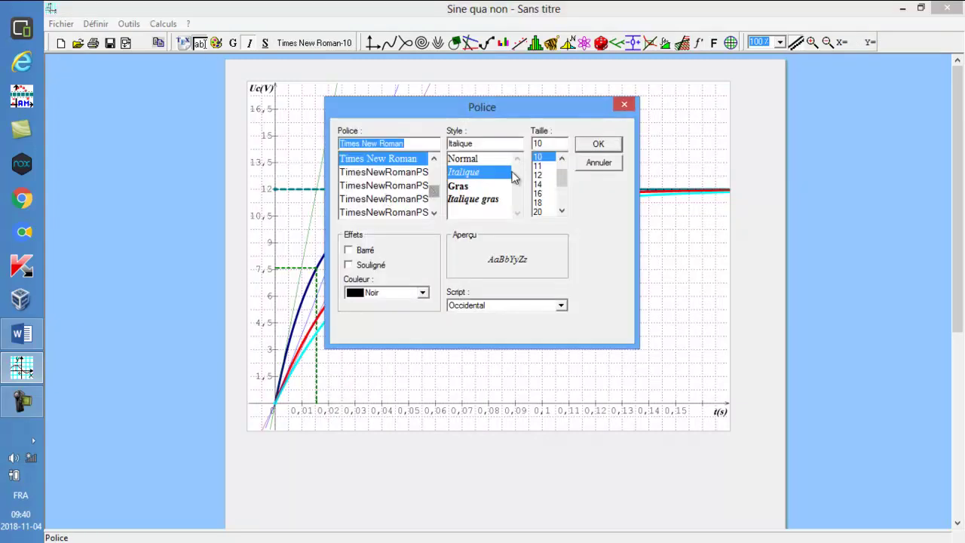
pyautogui.click(544, 185)
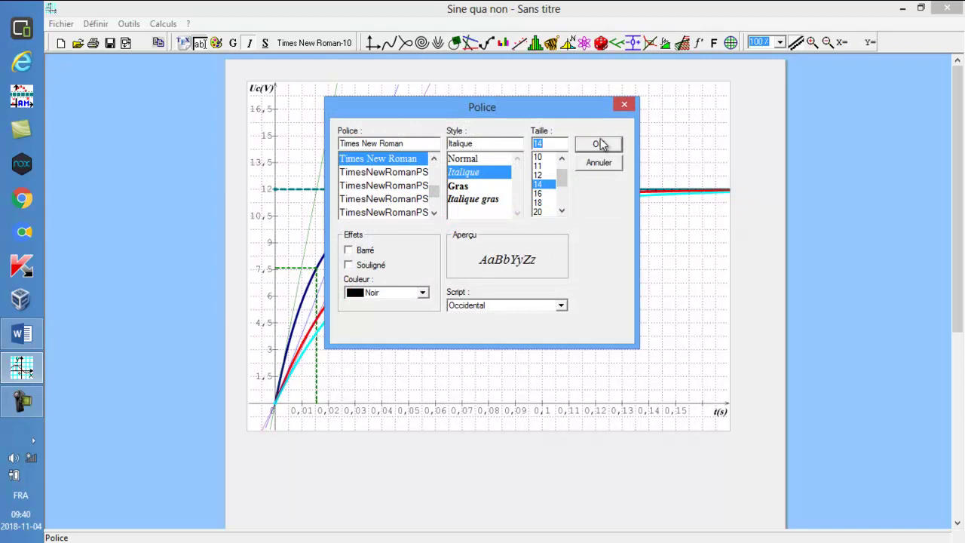
pyautogui.click(422, 293)
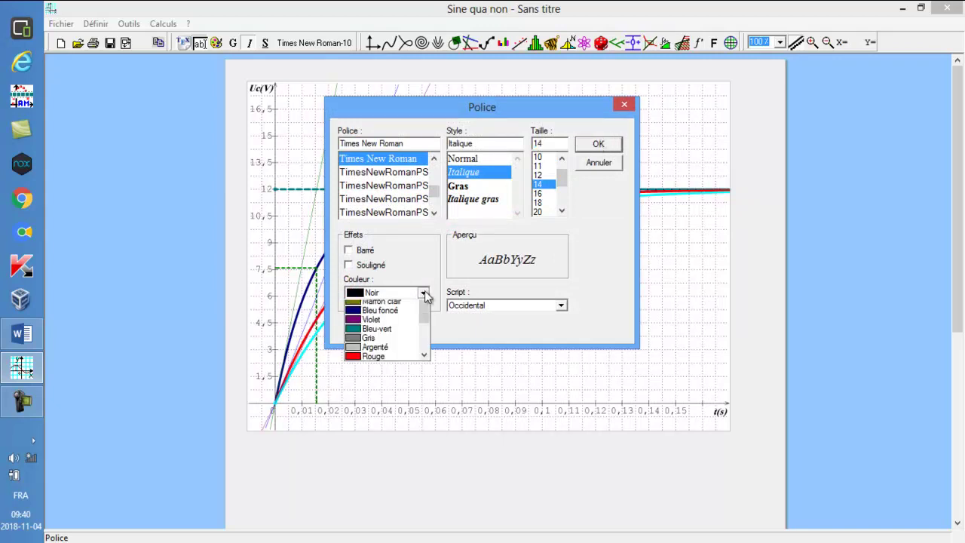
pyautogui.click(382, 342)
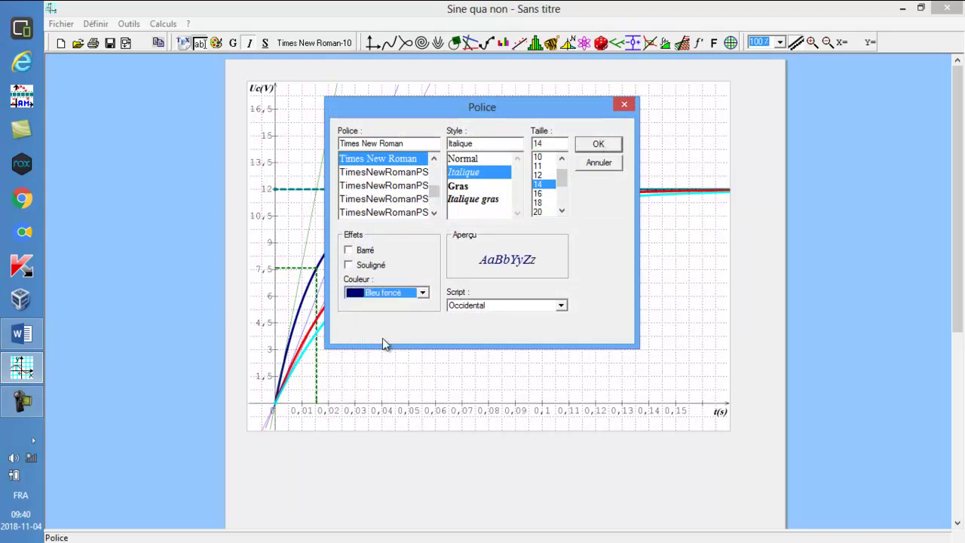
pyautogui.click(592, 144)
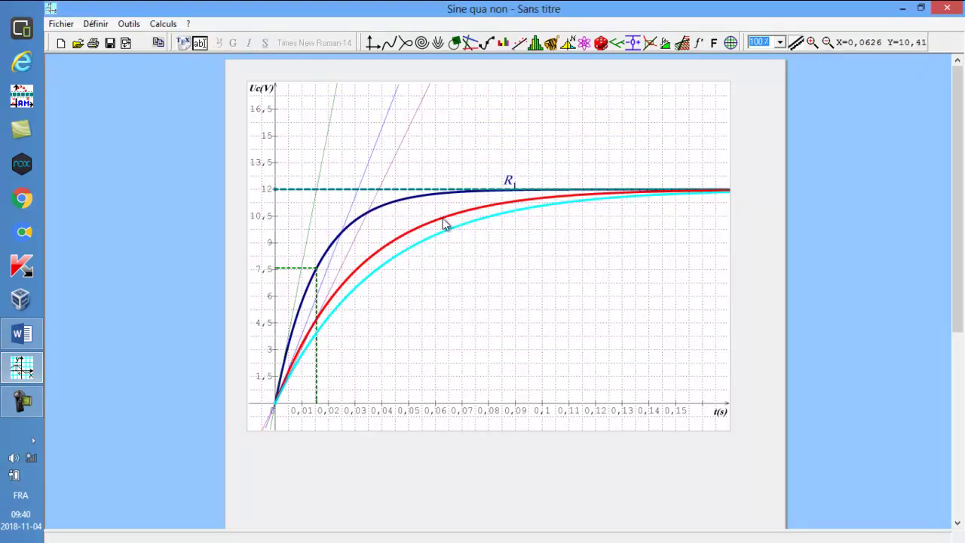
# Add a text label R2 and place it just above the red curve near t = 0,055
pyautogui.click(199, 44)
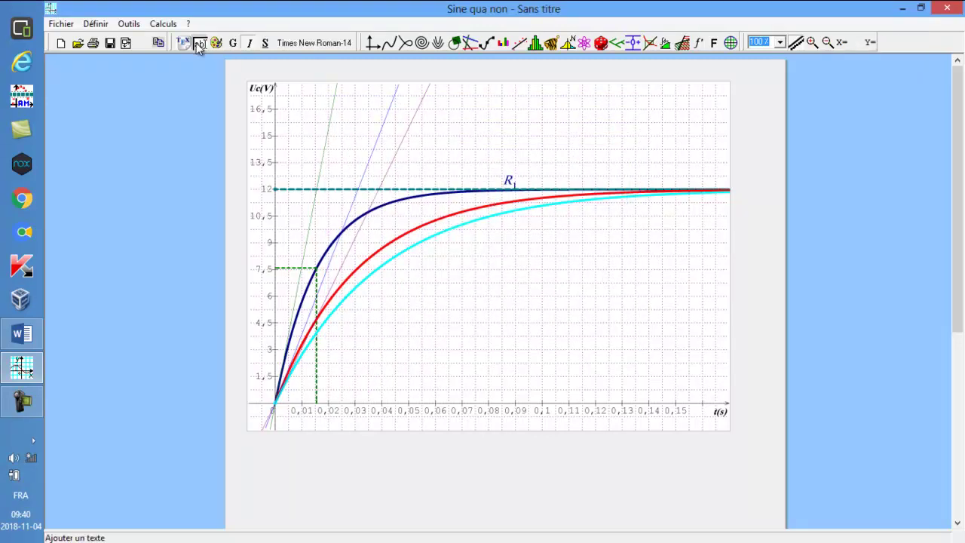
pyautogui.click(443, 221)
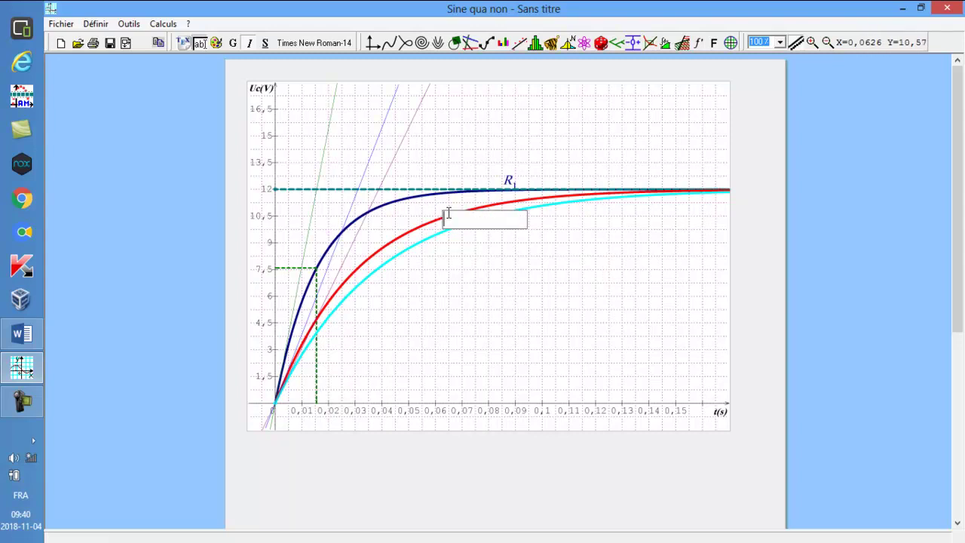
pyautogui.write('R2')
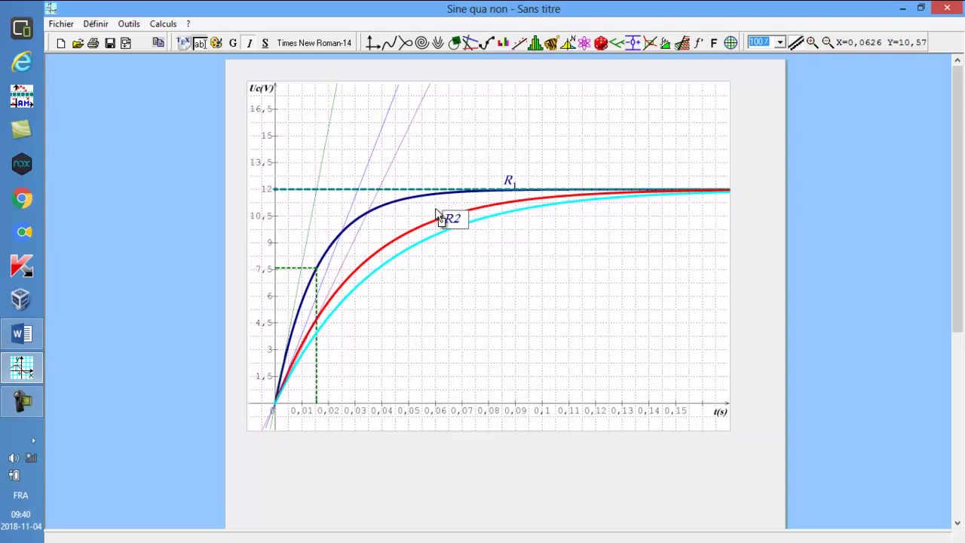
pyautogui.moveTo(433, 207); pyautogui.dragTo(433, 204)
pyautogui.click(521, 313)
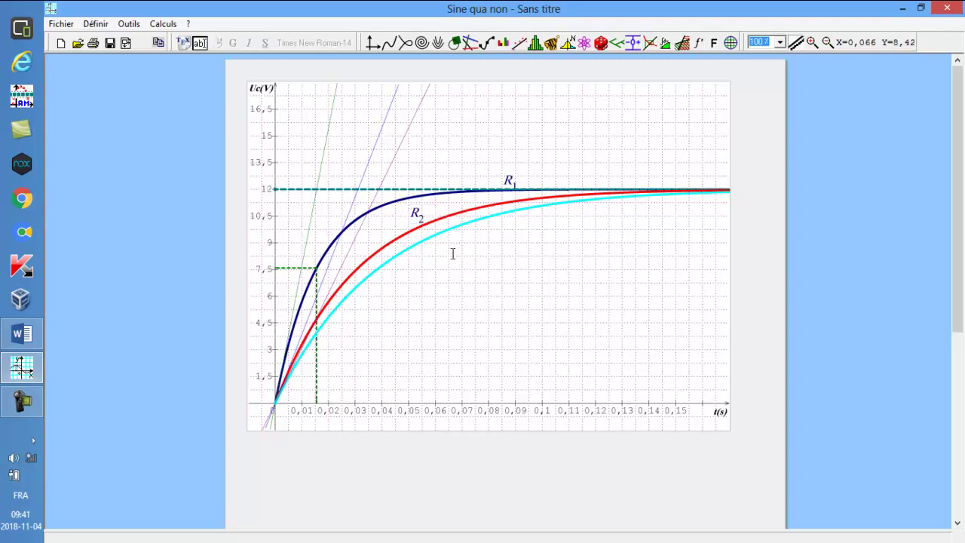
# Add a text label R3 just below the cyan curve near t = 0,07
pyautogui.click(200, 42)
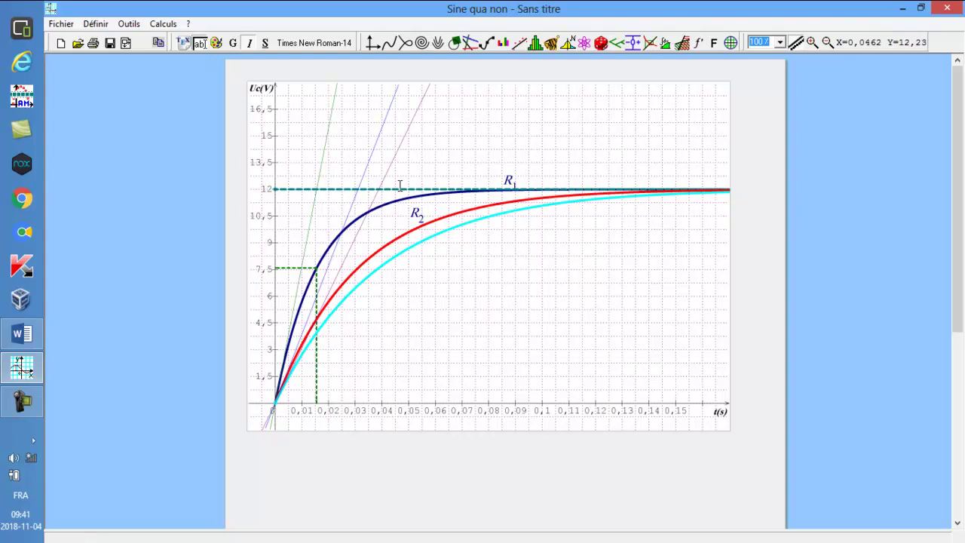
pyautogui.click(452, 234)
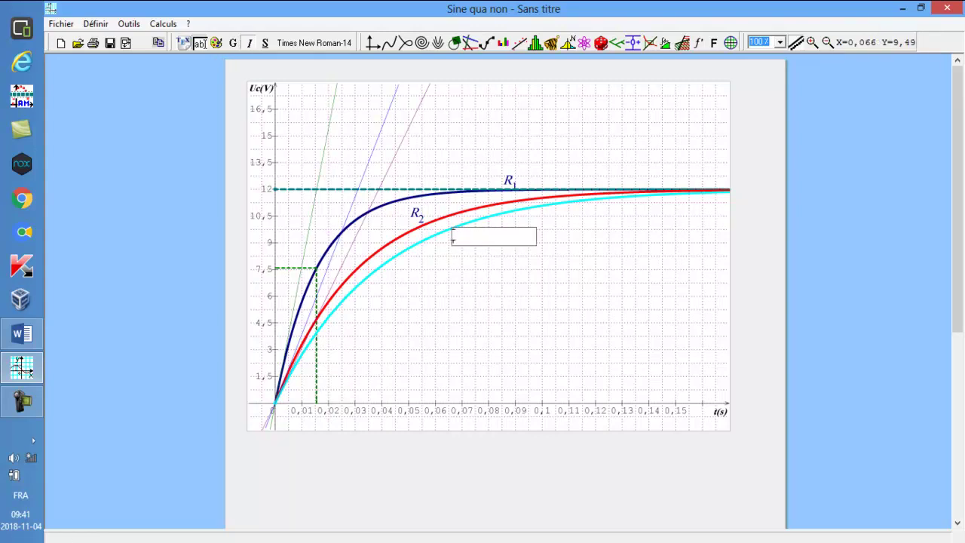
pyautogui.write('R3')
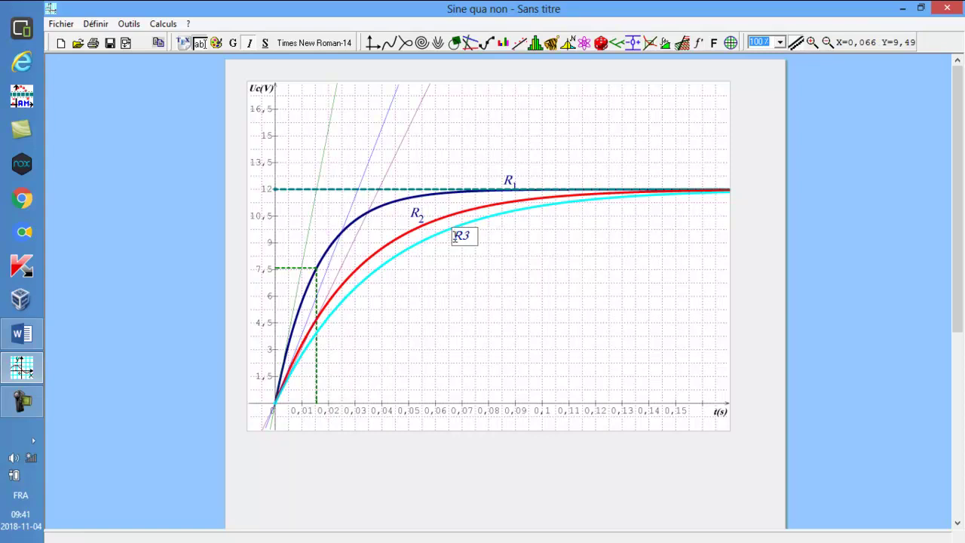
pyautogui.click(462, 264)
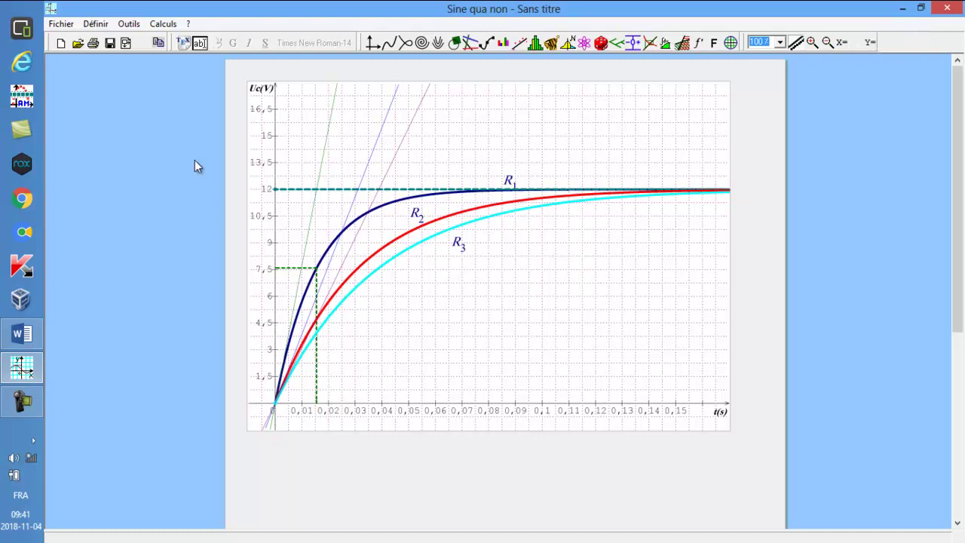
# Copy the entire graph to the clipboard and switch to the Word document, at the page with the 25,80 expression
pyautogui.click(133, 26)
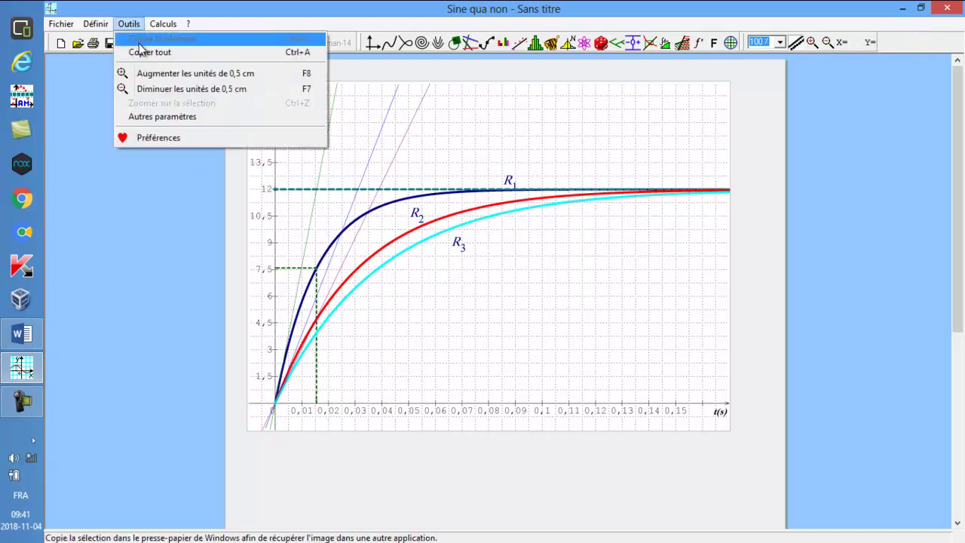
pyautogui.click(149, 53)
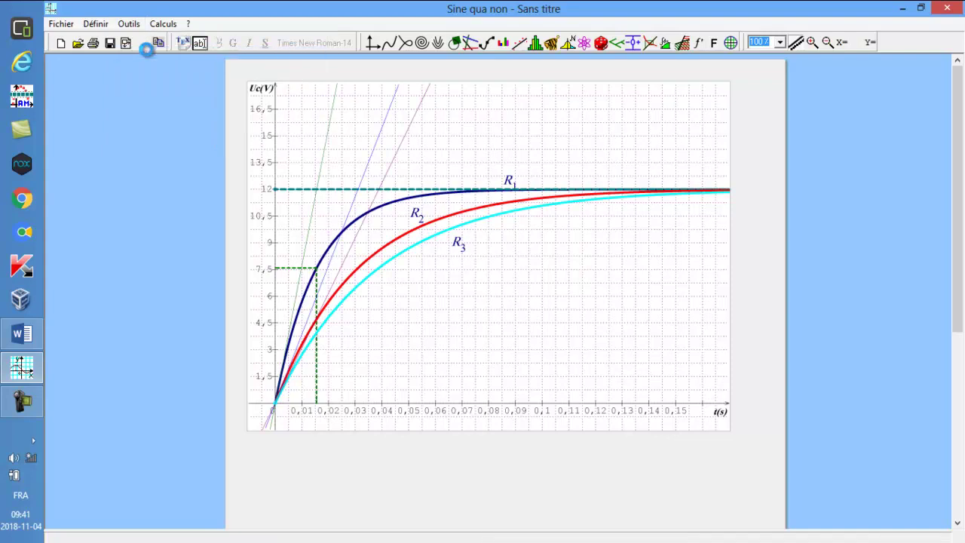
pyautogui.click(22, 334)
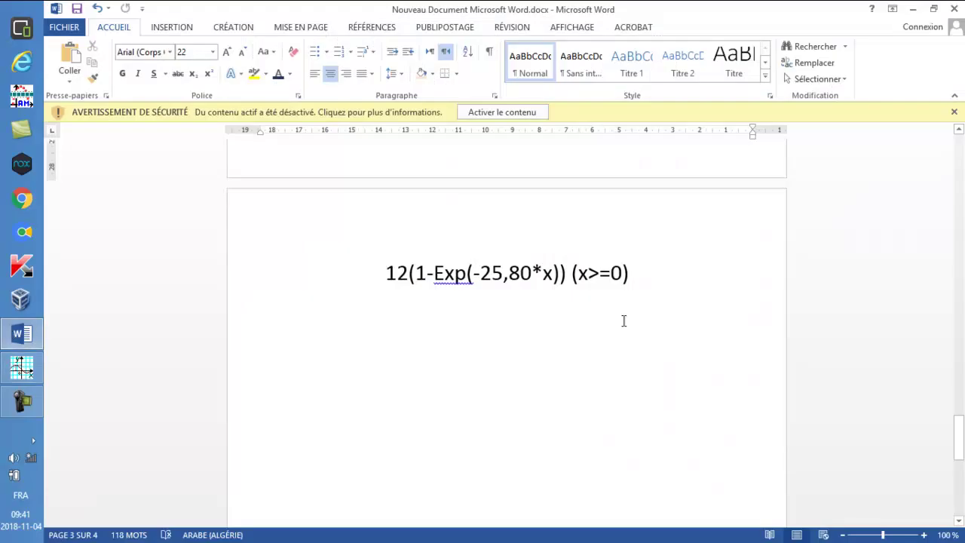
pyautogui.moveTo(961, 423); pyautogui.dragTo(952, 450)
pyautogui.scroll(5, 486, 171)
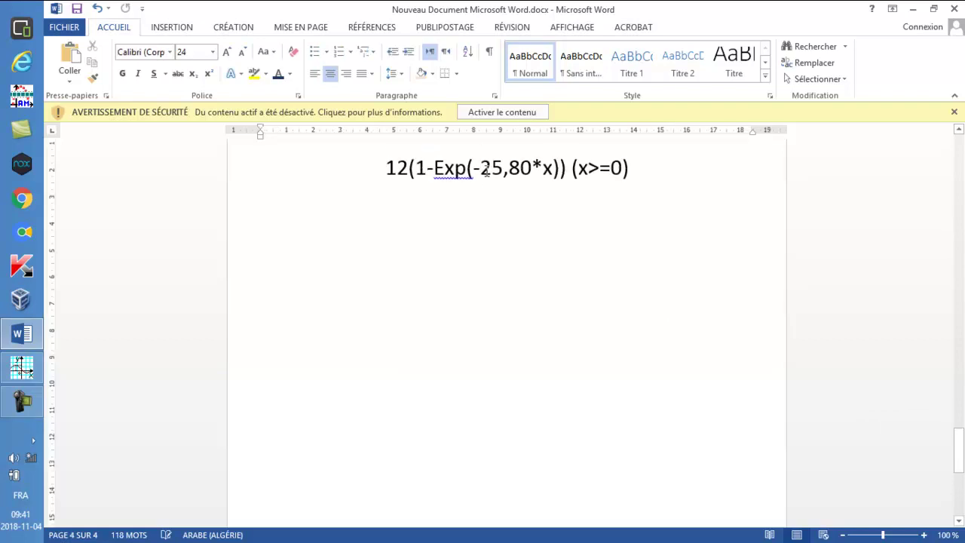